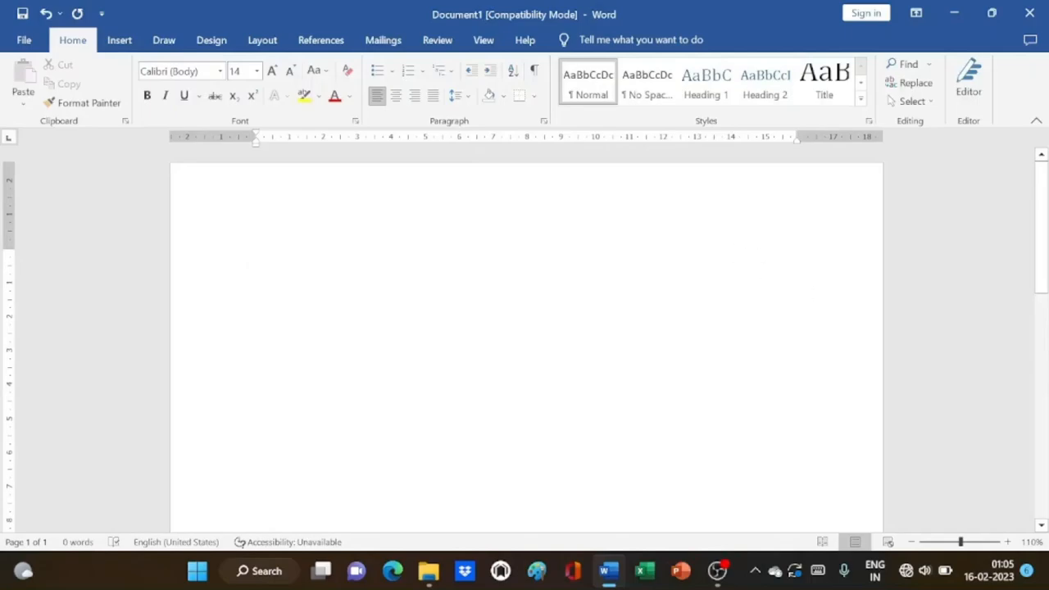
Open the New page and scroll through Office templates like Essential resume and Student report
click(24, 41)
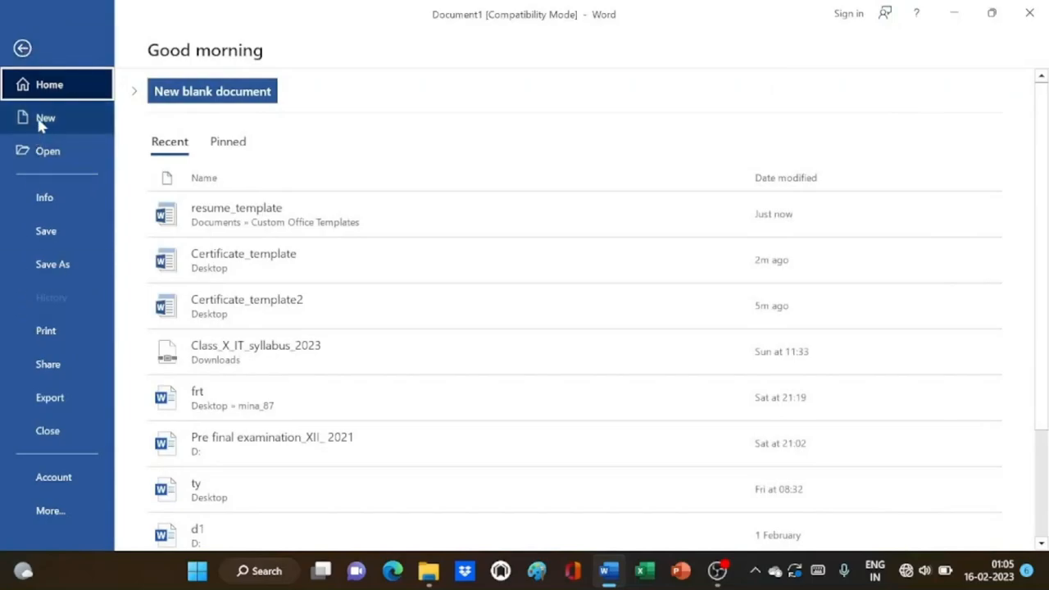
click(41, 120)
scroll(270, 431, down, 2)
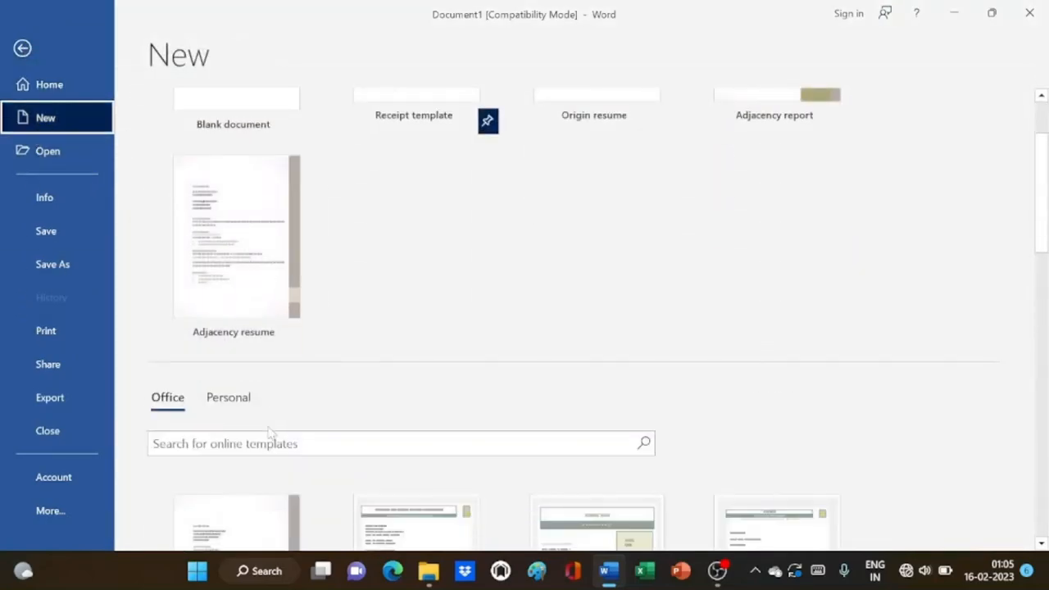
scroll(270, 432, down, 2)
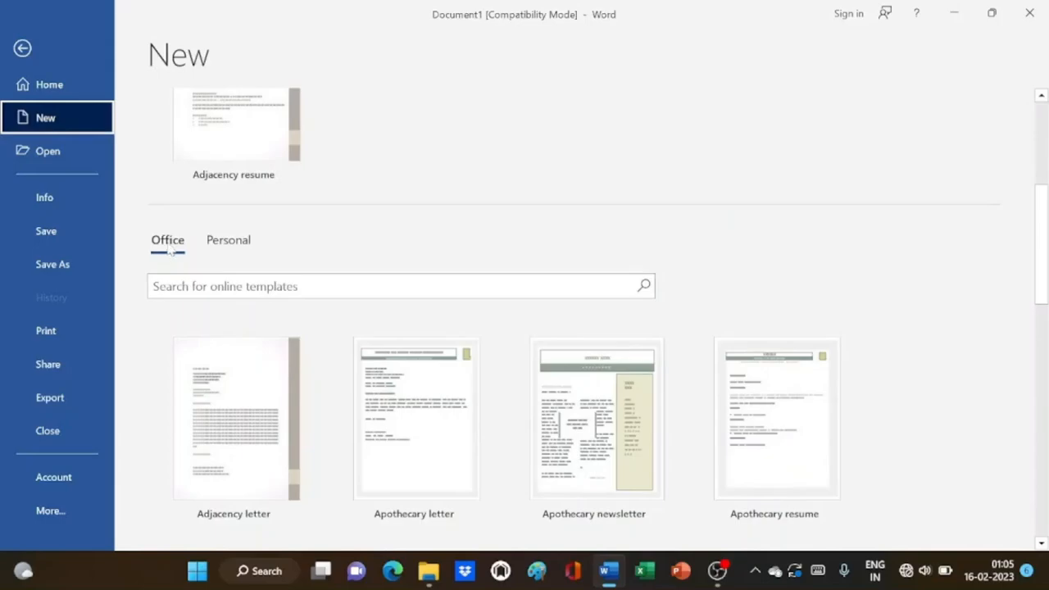
scroll(492, 433, down, 1)
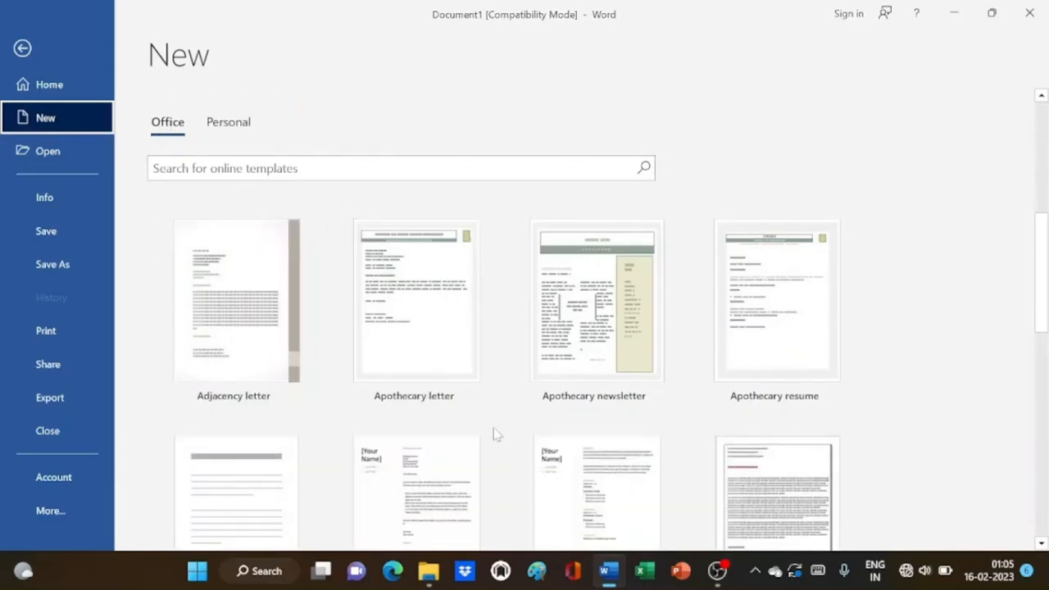
scroll(496, 435, down, 2)
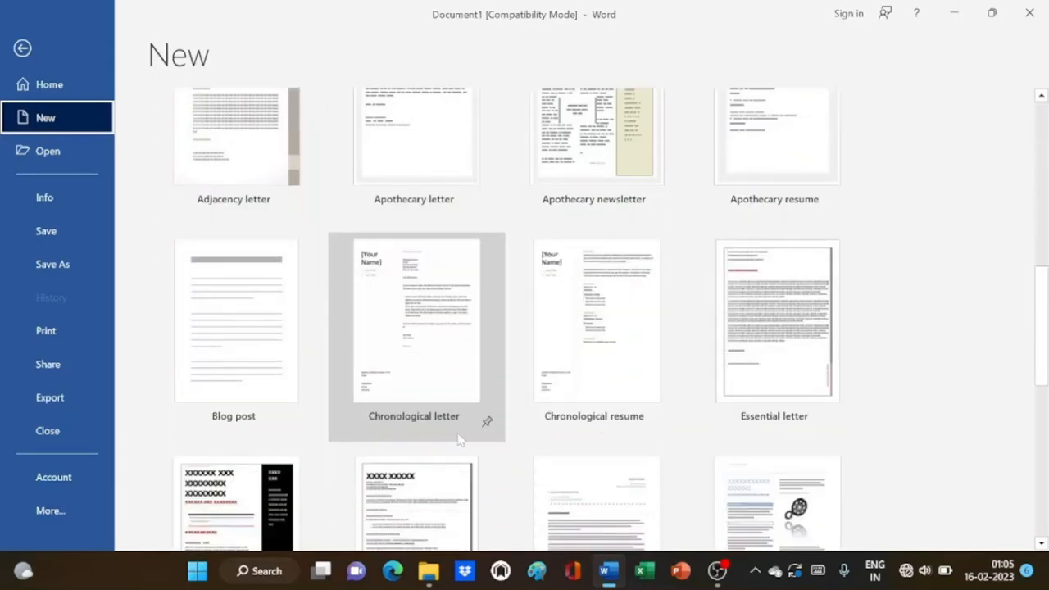
scroll(456, 433, down, 1)
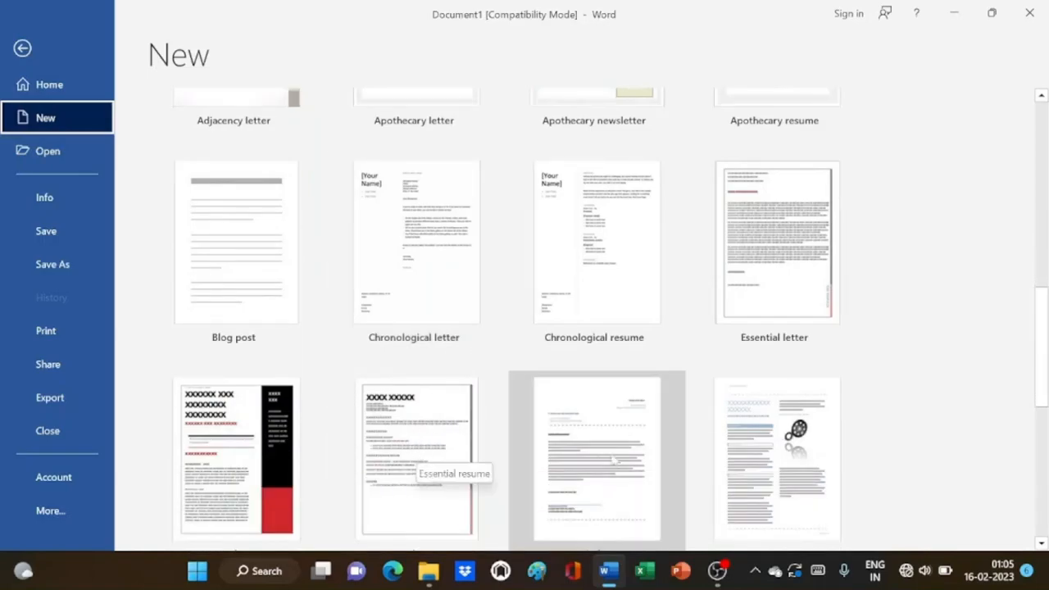
scroll(463, 451, down, 1)
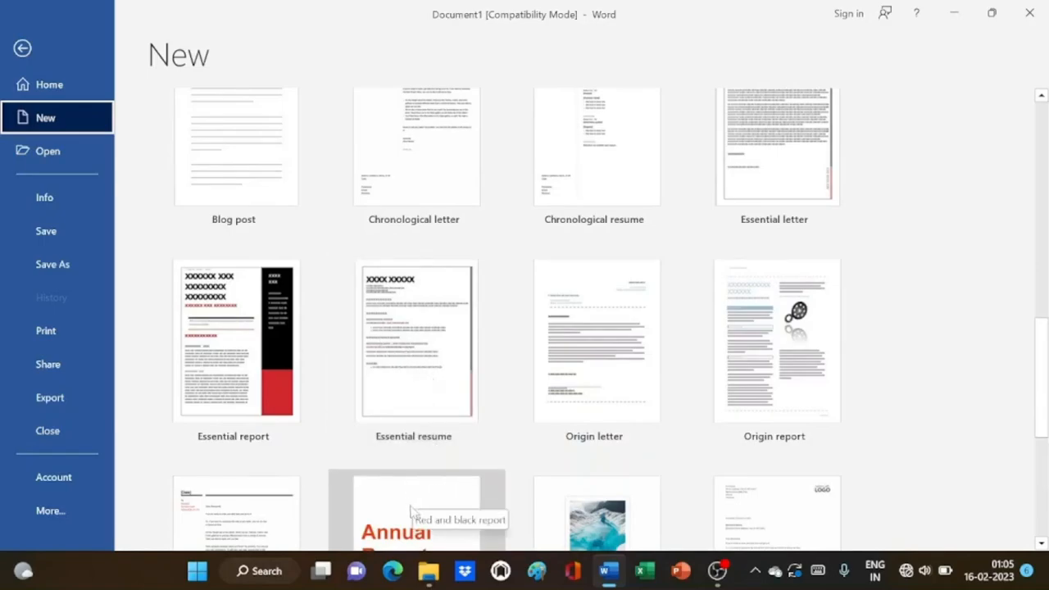
scroll(432, 497, down, 2)
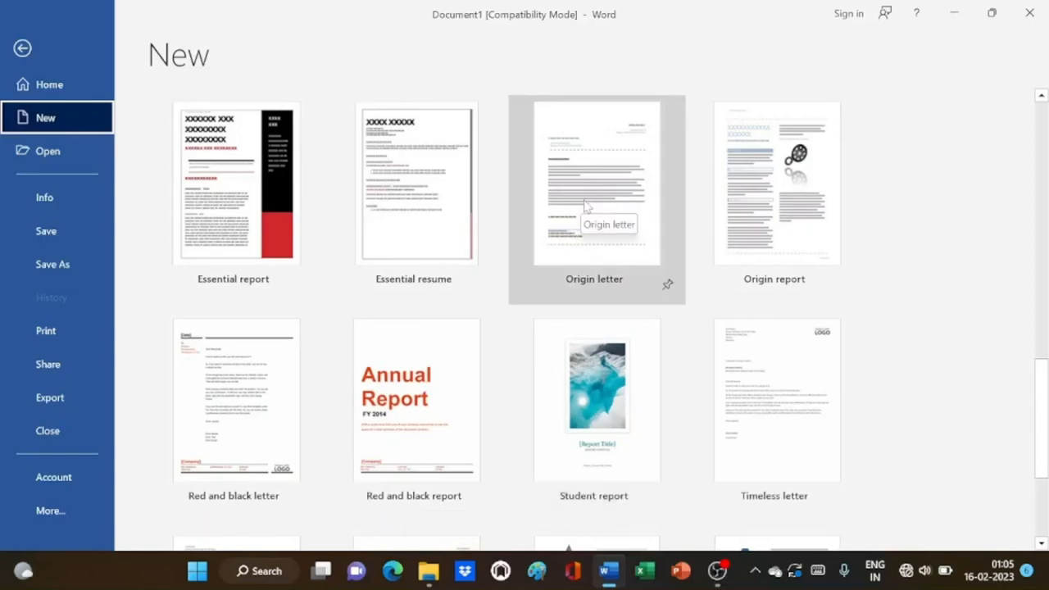
Create a document from Essential resume and review its Objectives, Education, Experience and Skills sections
double_click(422, 211)
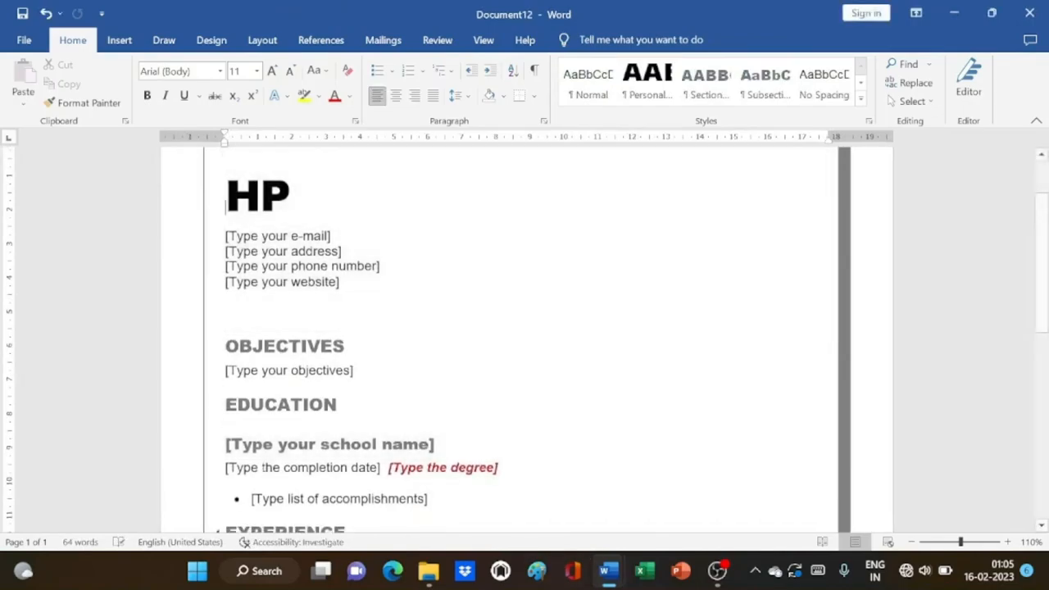
scroll(524, 336, down, 10)
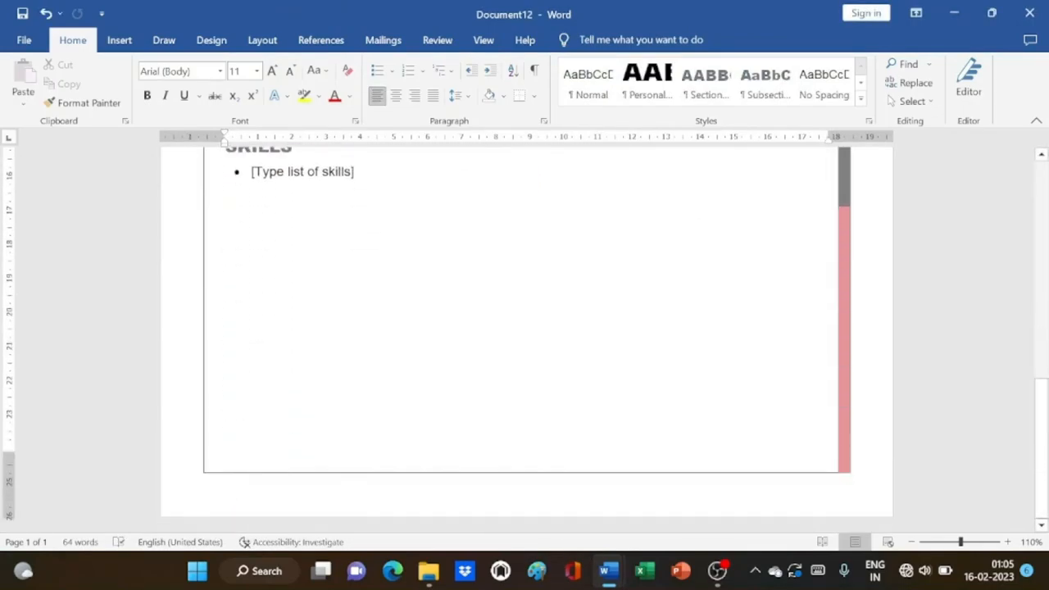
scroll(524, 336, up, 12)
scroll(524, 336, up, 2)
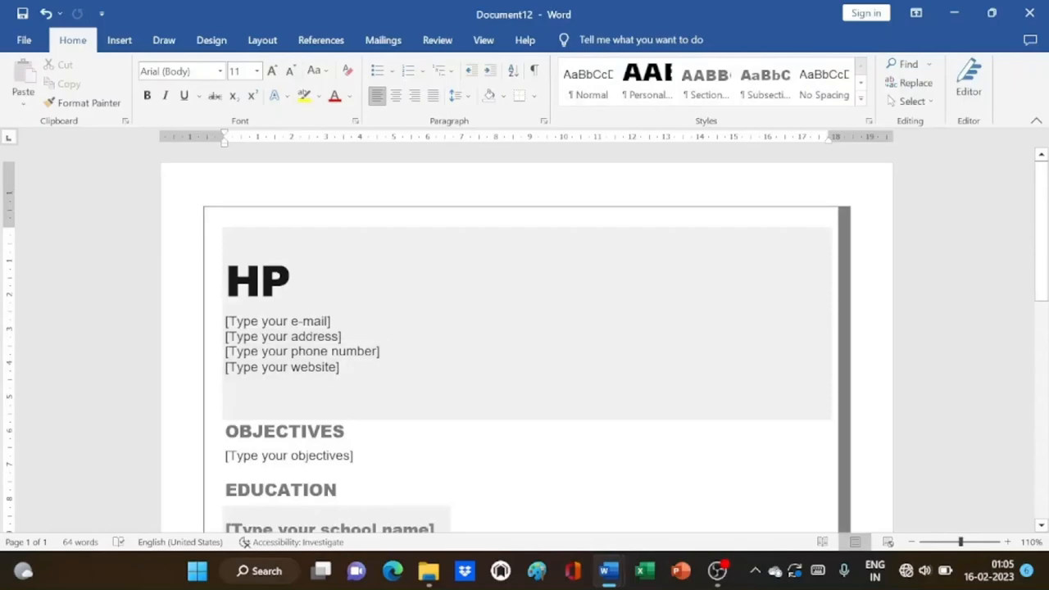
scroll(286, 336, down, 3)
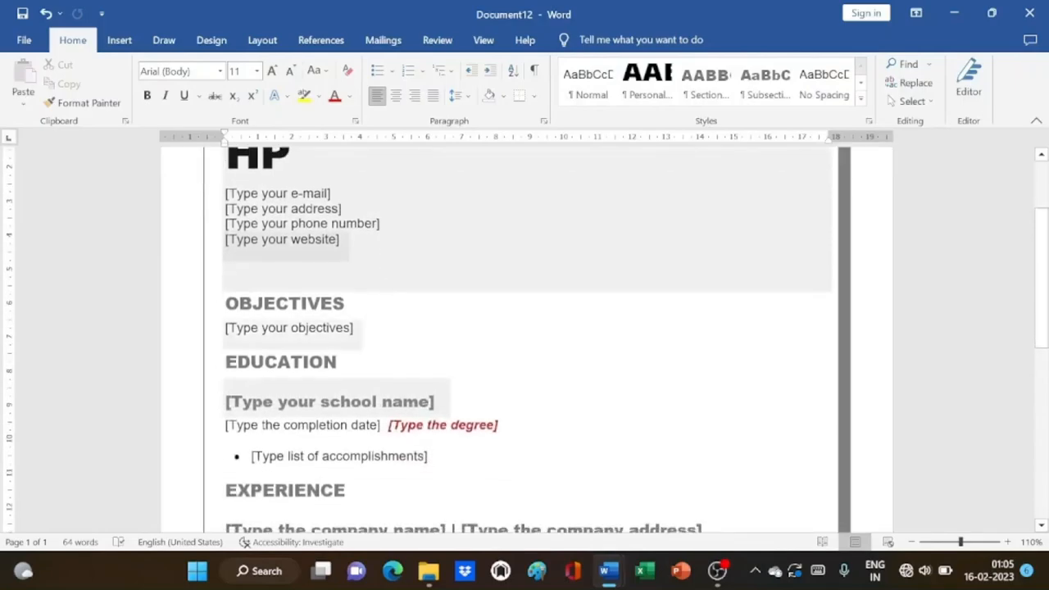
scroll(344, 314, down, 3)
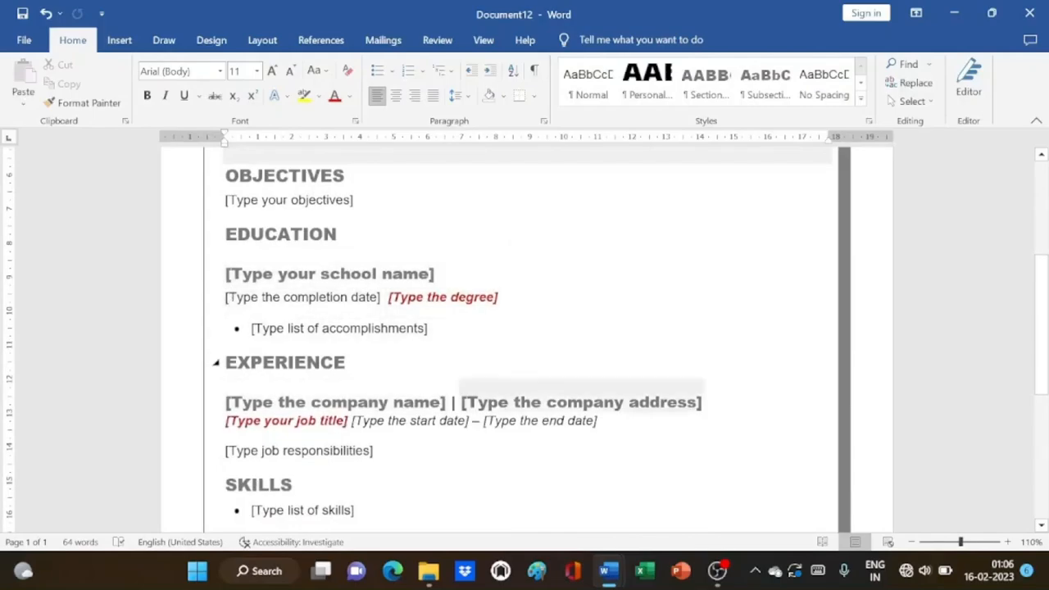
scroll(237, 303, down, 4)
scroll(238, 304, up, 2)
scroll(223, 301, up, 5)
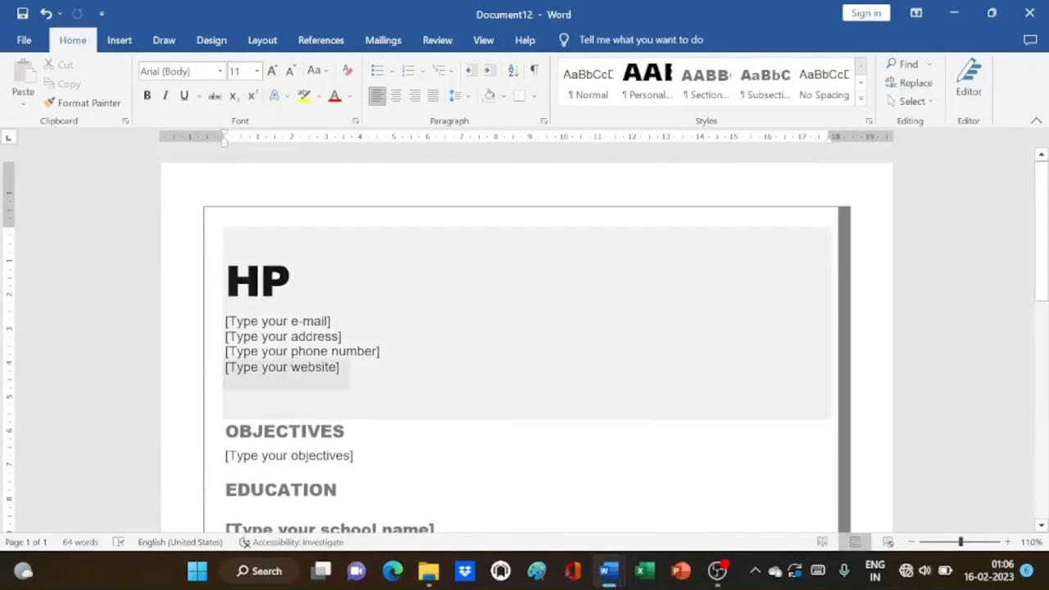
scroll(476, 406, down, 3)
scroll(475, 406, up, 3)
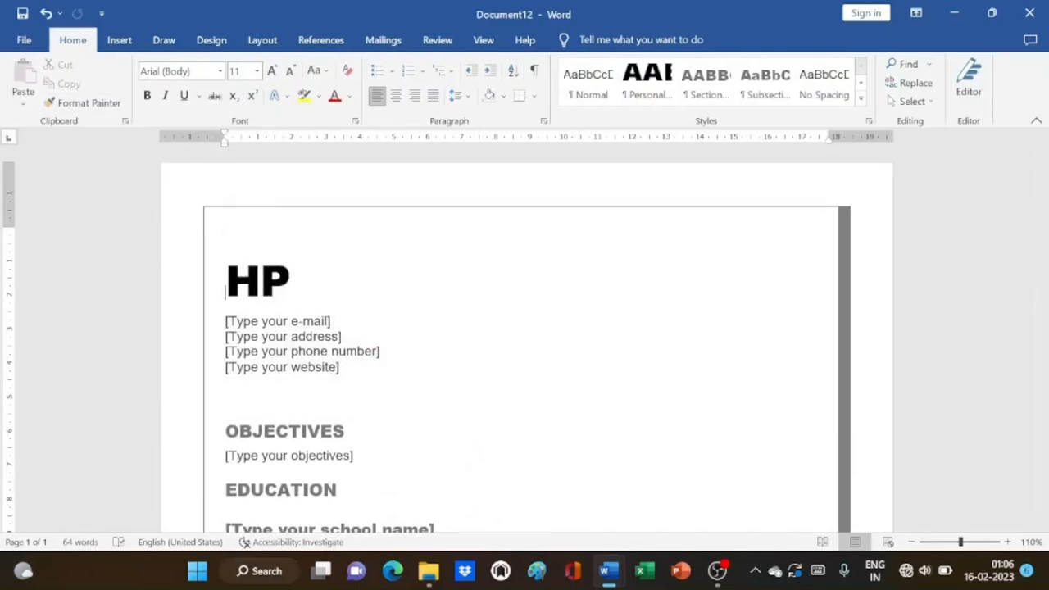
Start a new blank document, Document13, from the New page
click(24, 39)
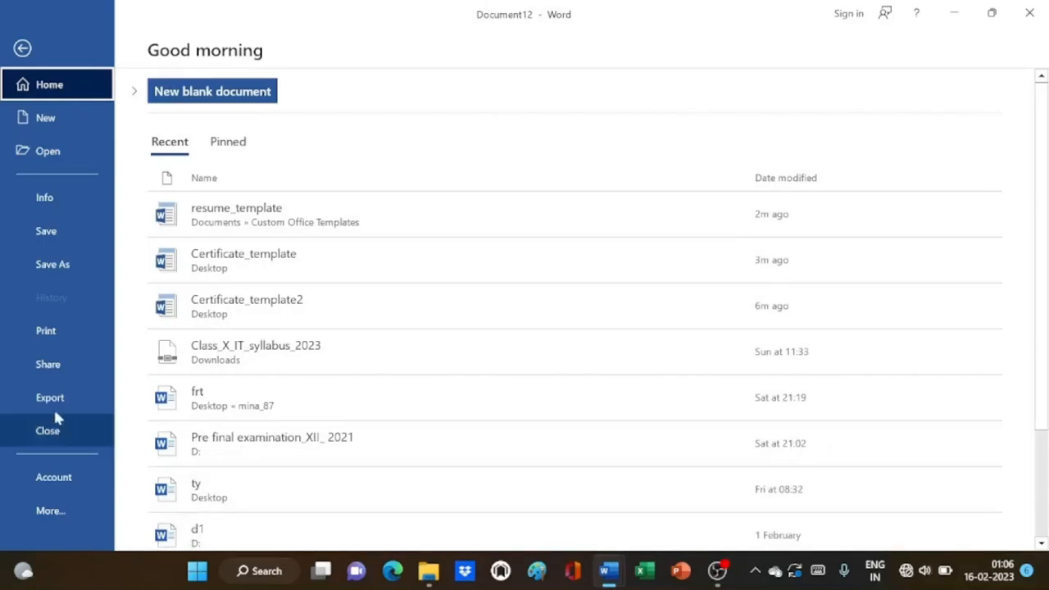
click(37, 117)
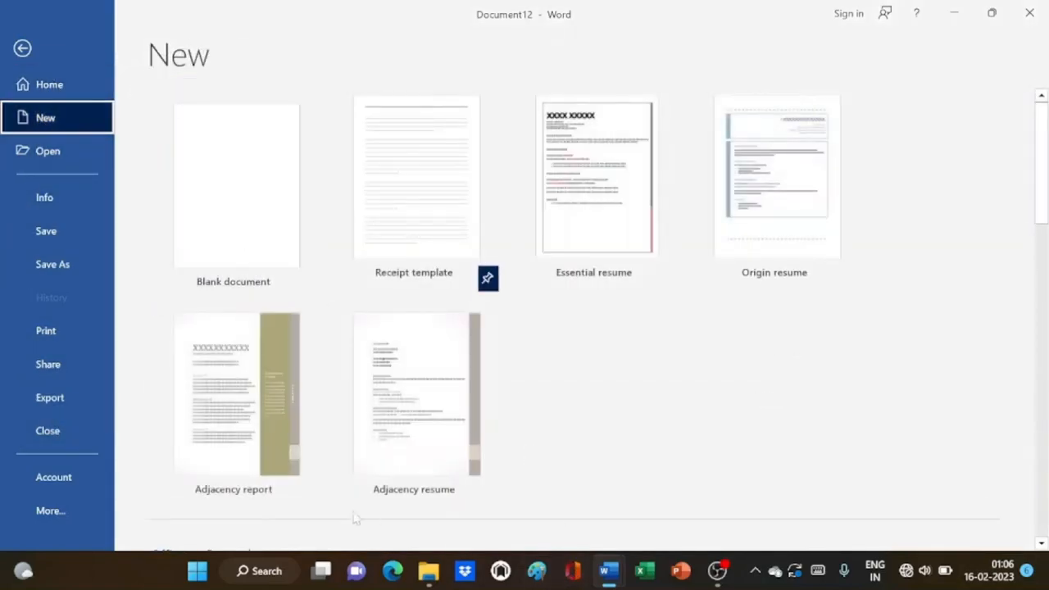
click(213, 225)
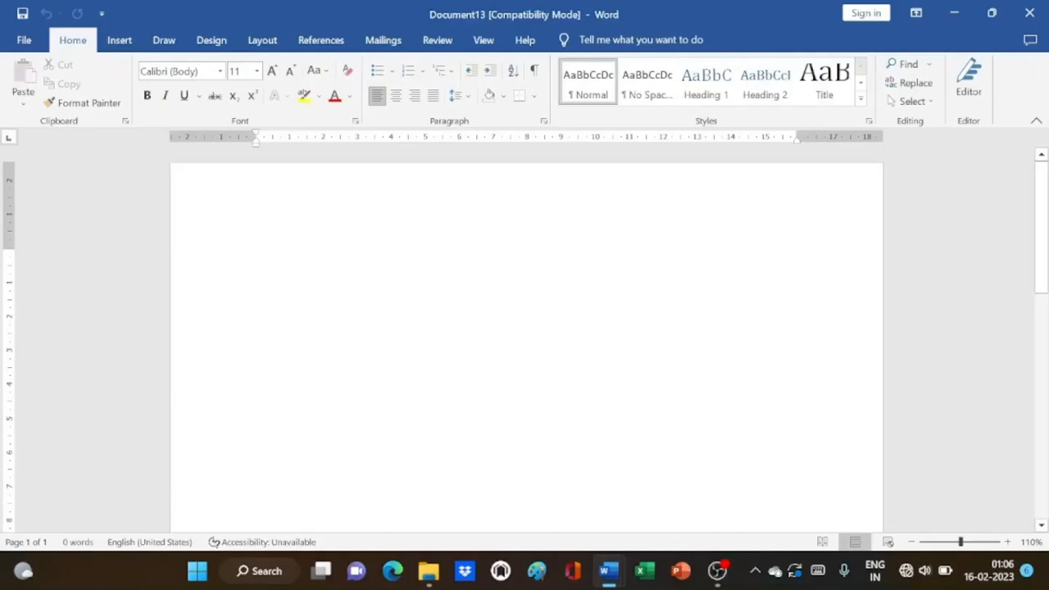
Add a Blank header and delete its [Type here] placeholder text
click(119, 45)
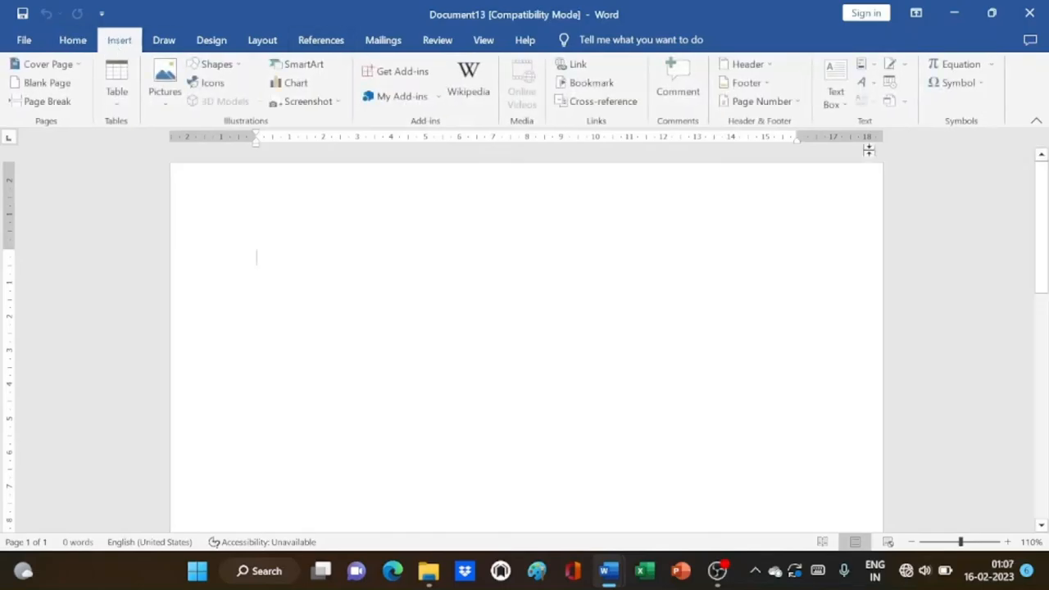
click(771, 70)
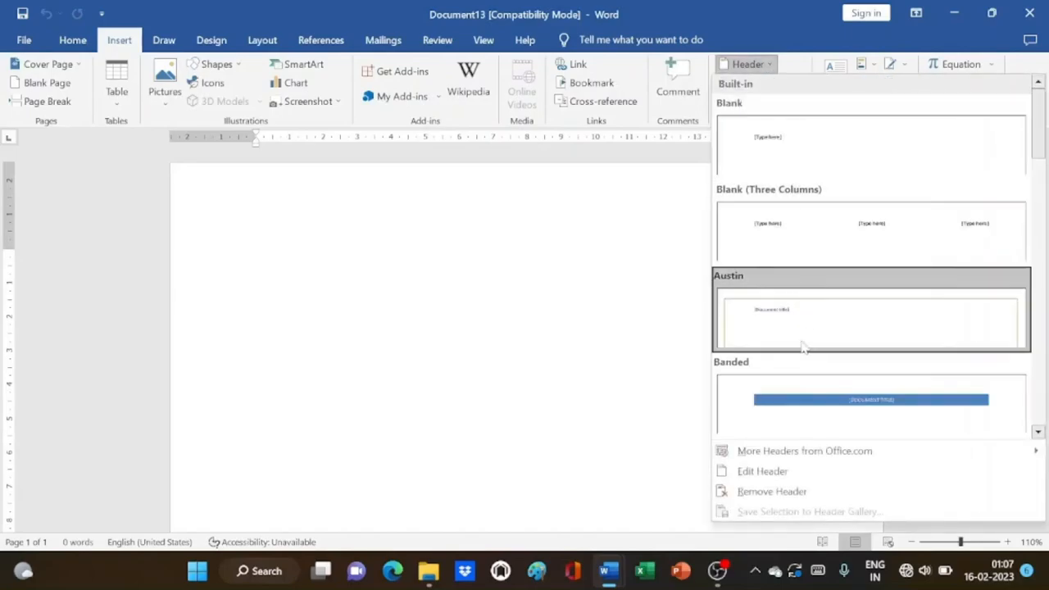
click(797, 146)
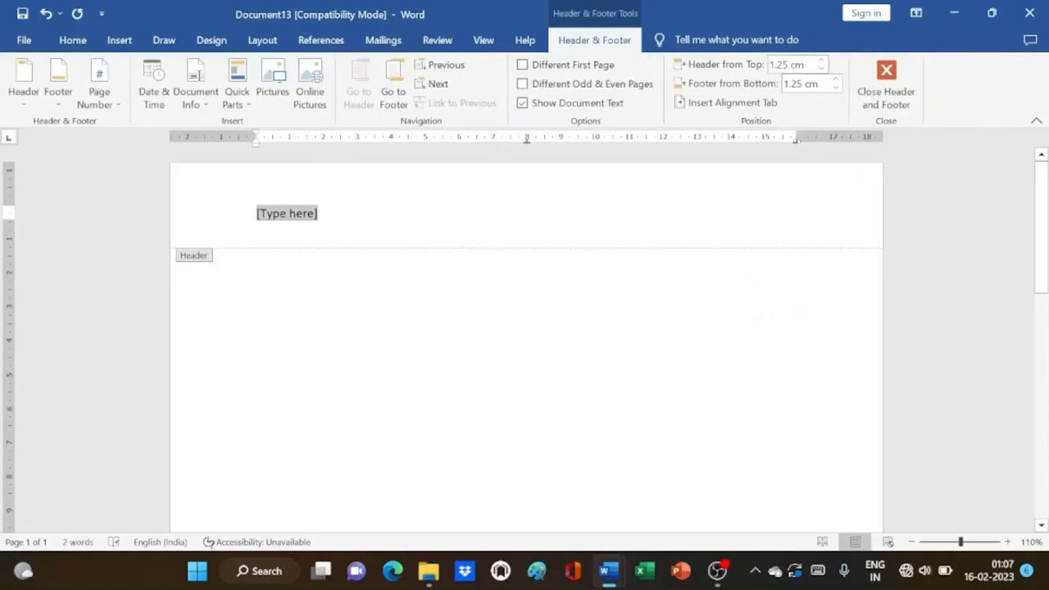
key(Delete)
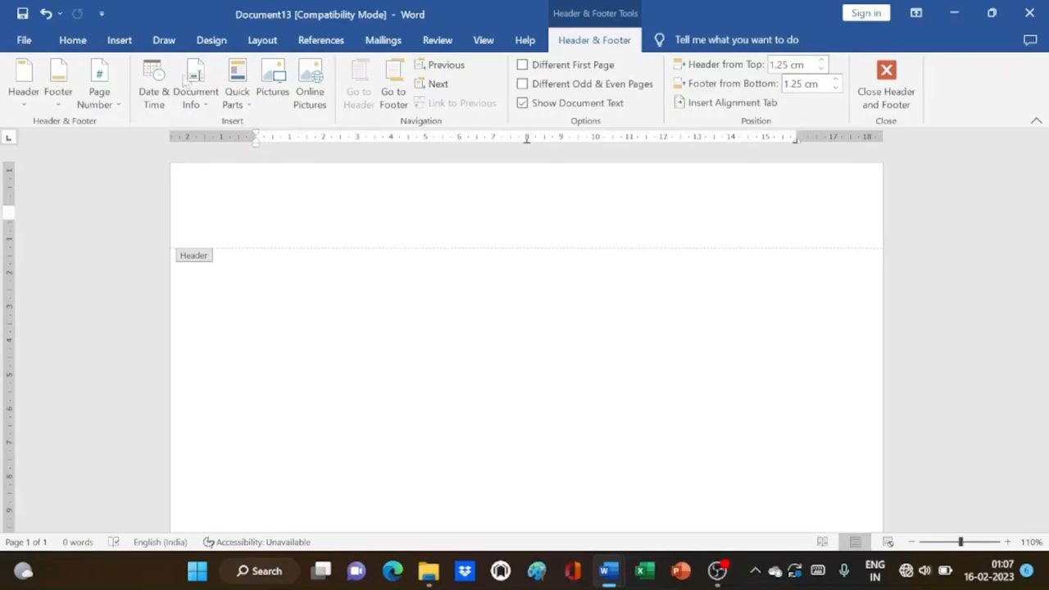
Insert the academy logo from this device into the header and shrink it to about 2 cm
click(119, 41)
click(164, 90)
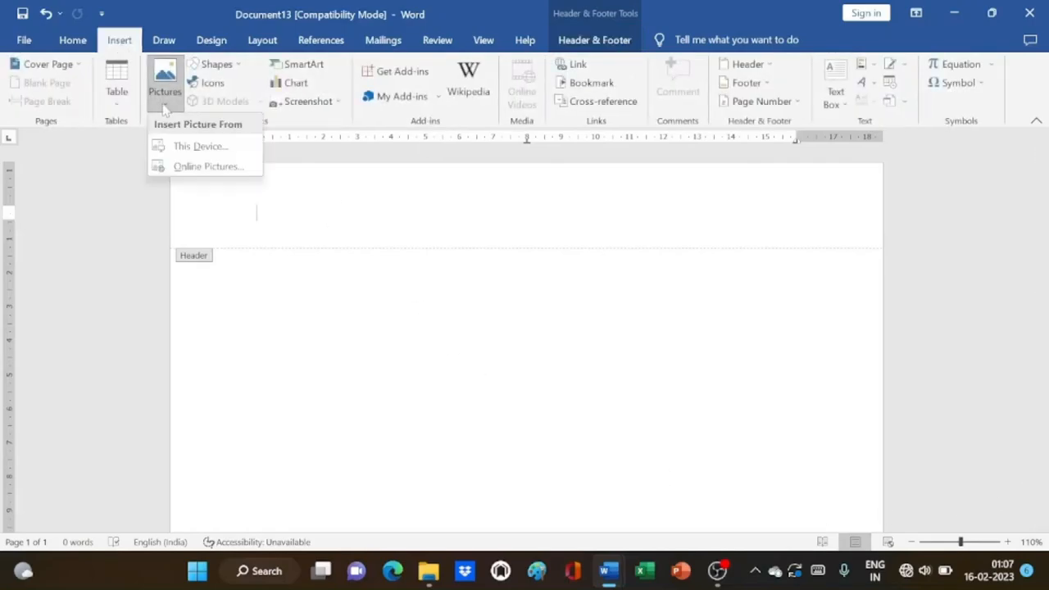
click(187, 144)
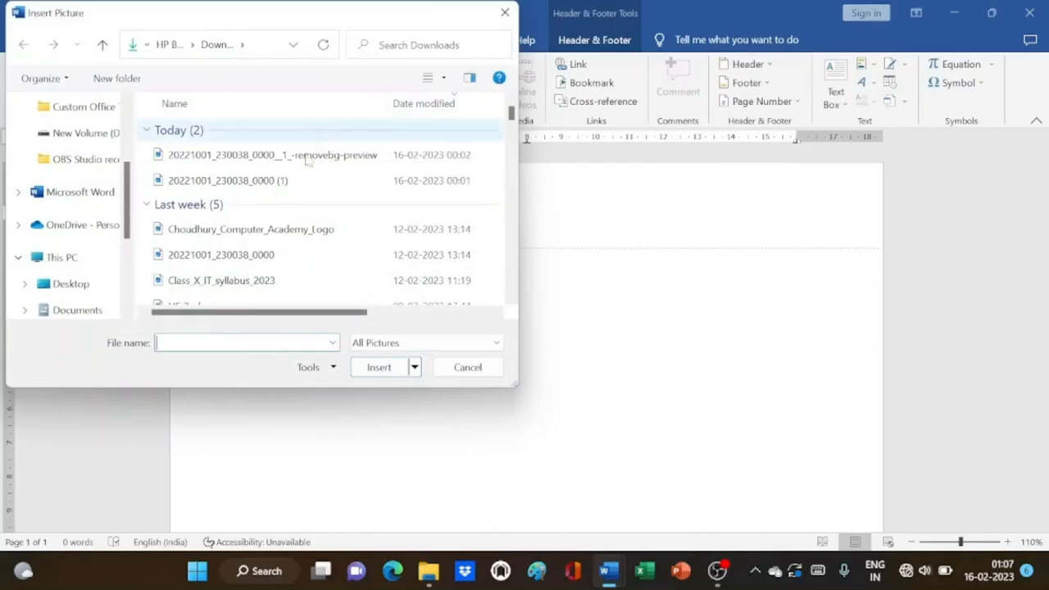
click(262, 230)
click(379, 367)
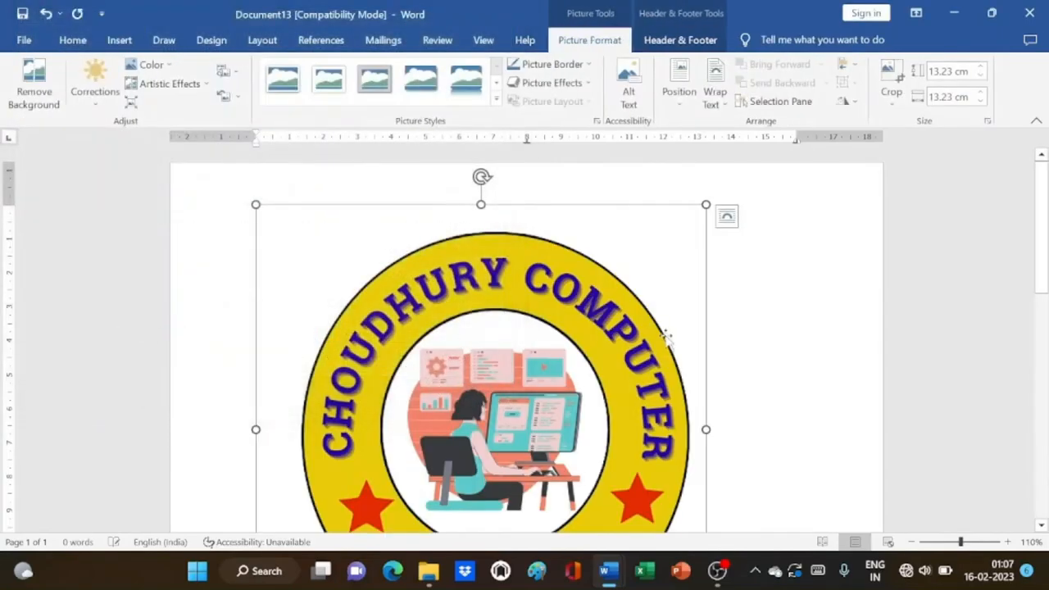
drag(705, 205, 450, 369)
drag(496, 444, 326, 274)
Type 'Certificate of Achievement' centred in the header beside the logo, then select it
click(417, 244)
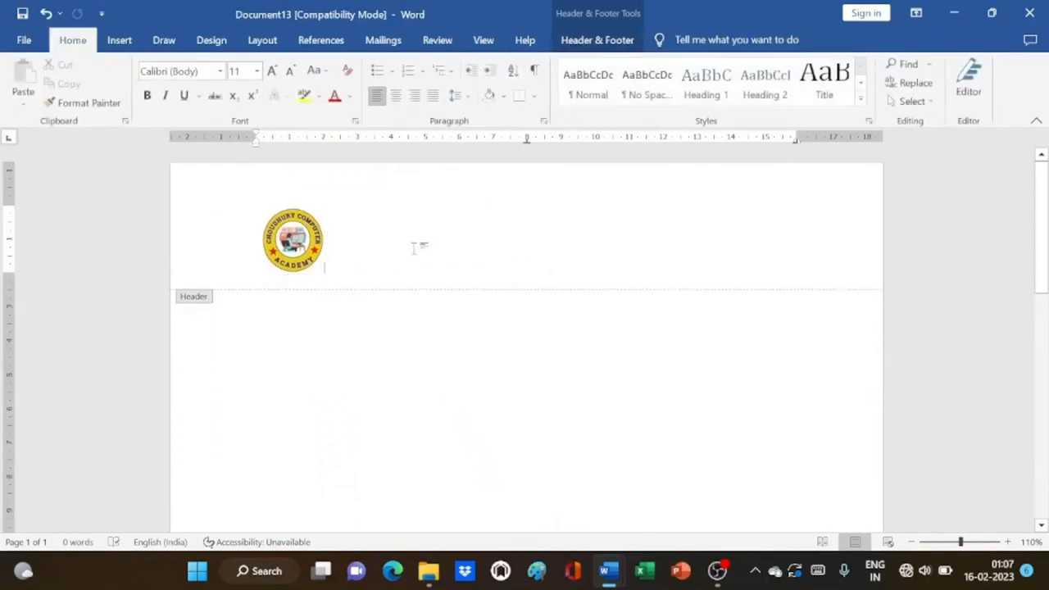
key(Tab)
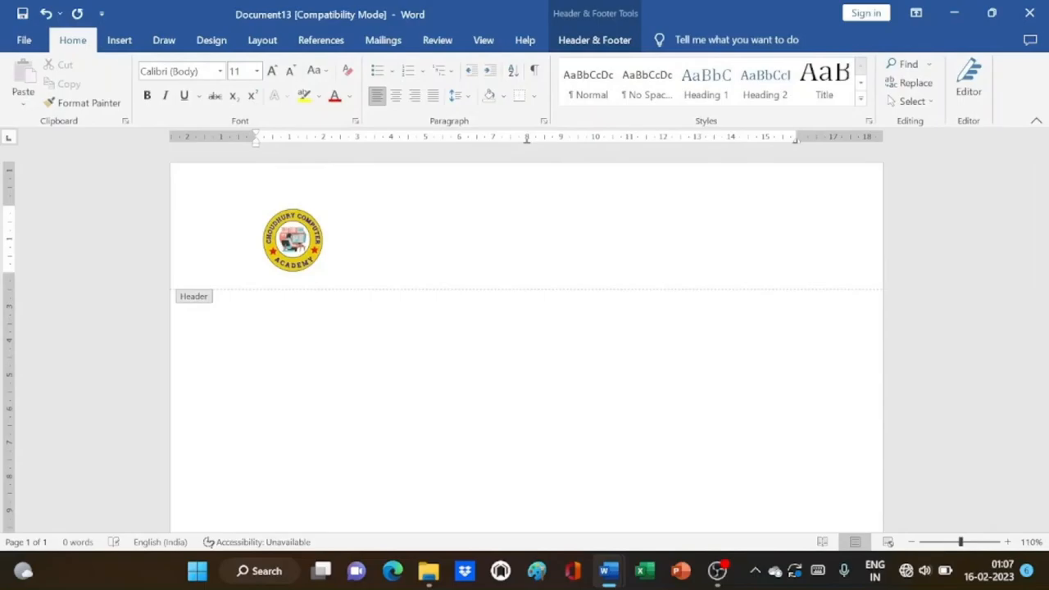
text(Cer)
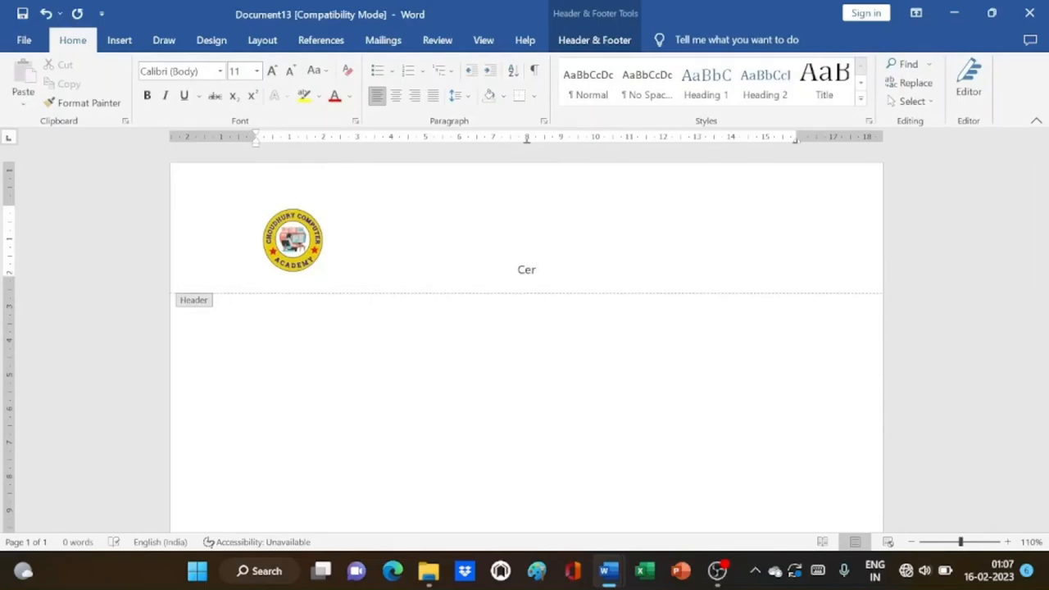
text(tificate of Ac)
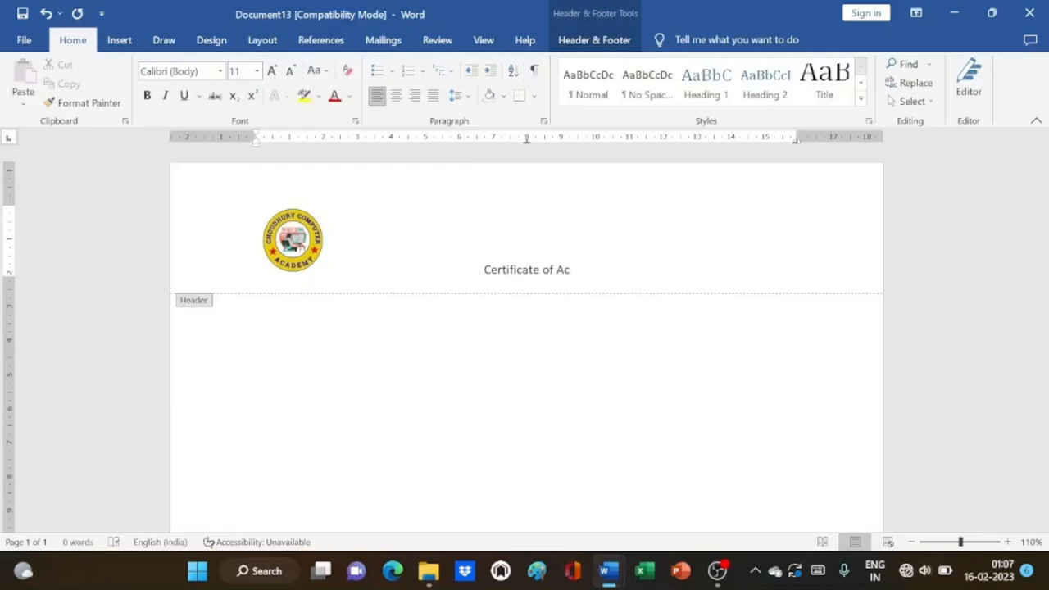
text(hie)
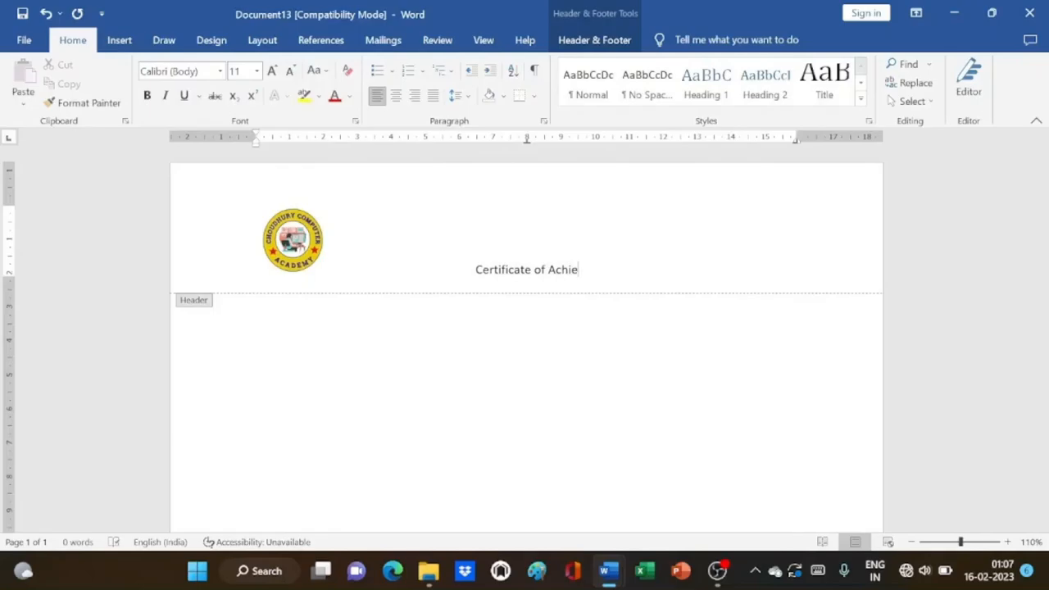
text(vement)
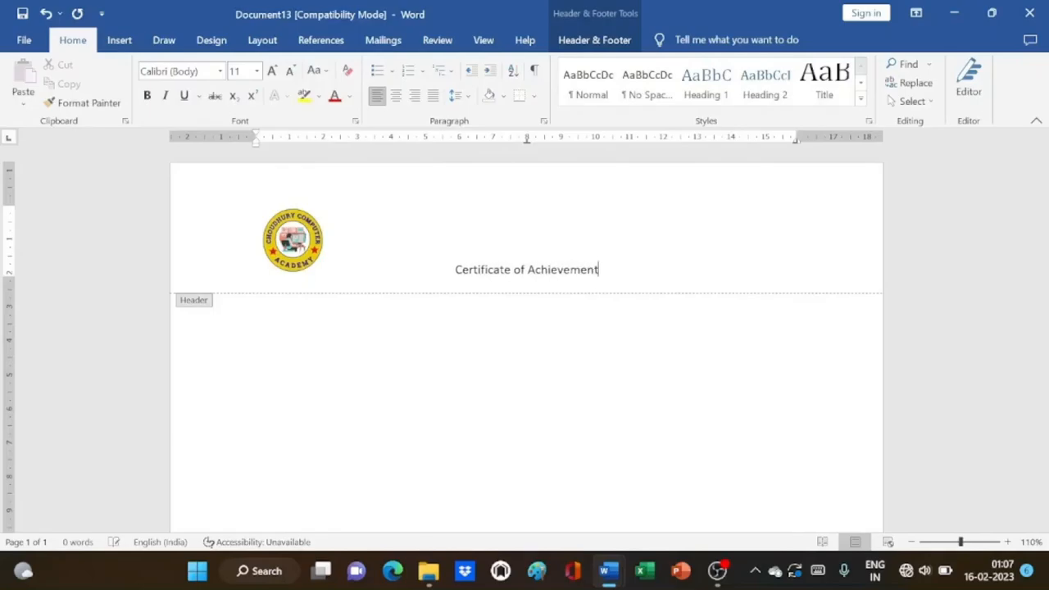
drag(455, 270, 608, 270)
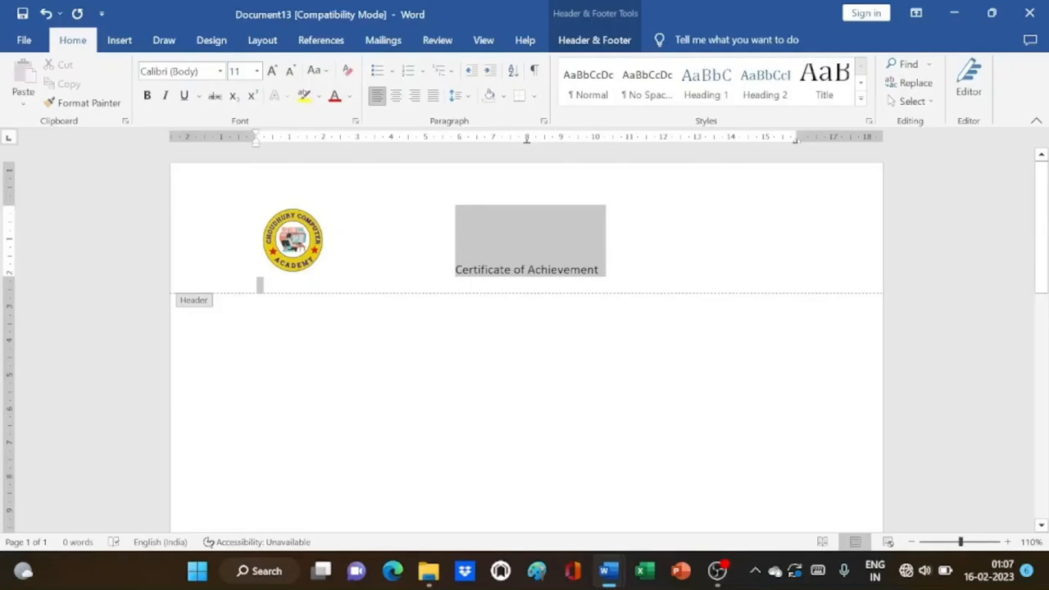
Enlarge the title font and colour it a custom dark blue
click(271, 70)
click(271, 70)
click(271, 70)
click(348, 96)
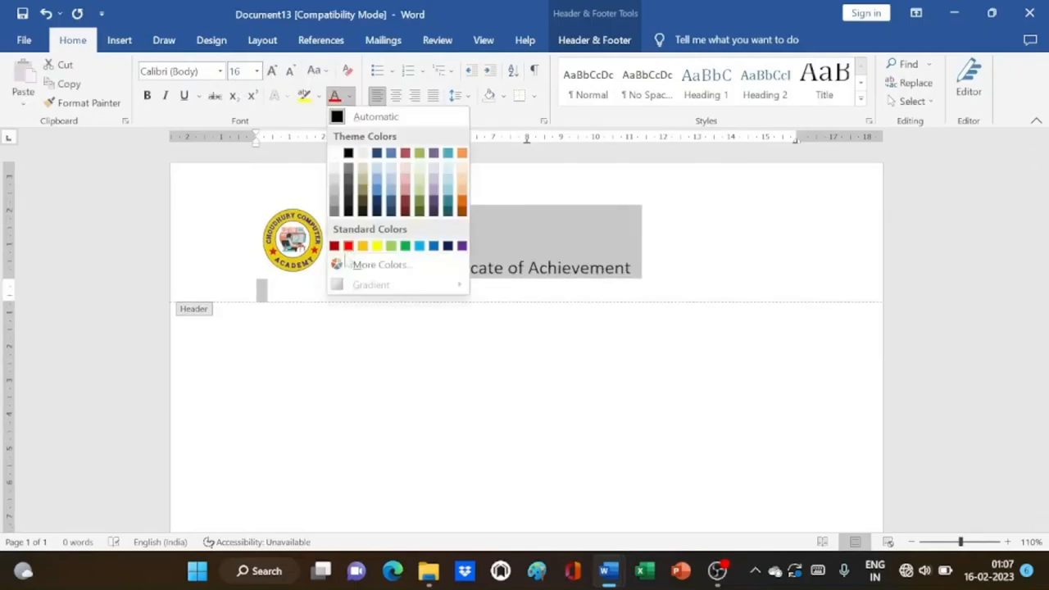
click(436, 244)
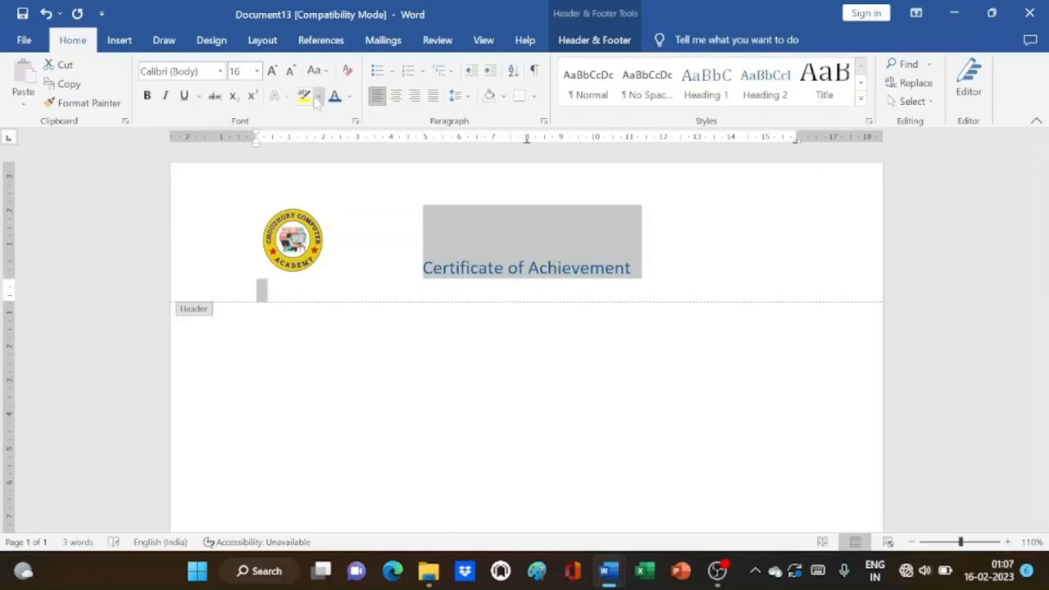
click(349, 95)
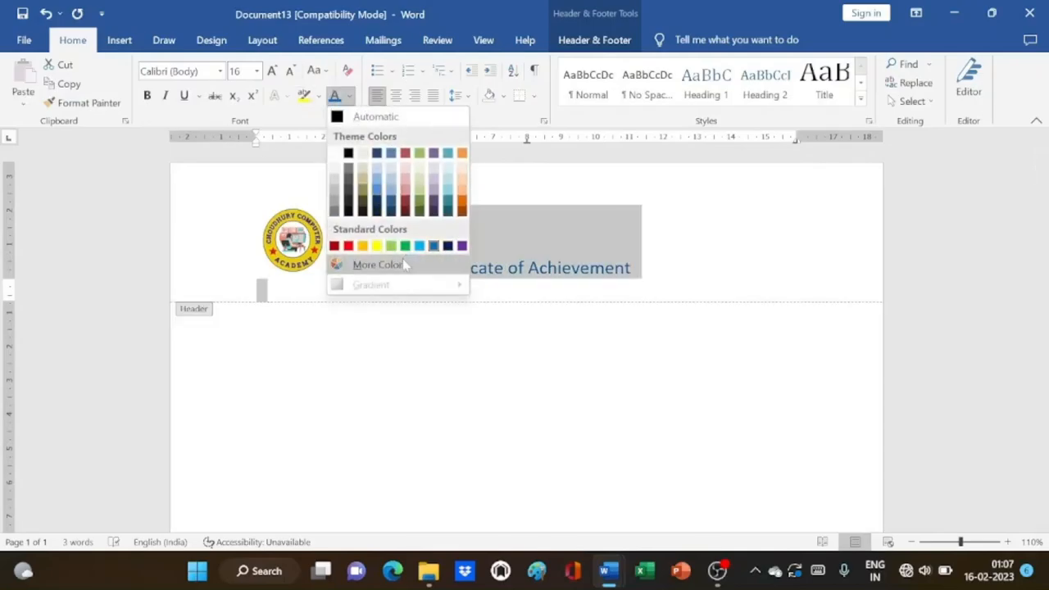
click(378, 265)
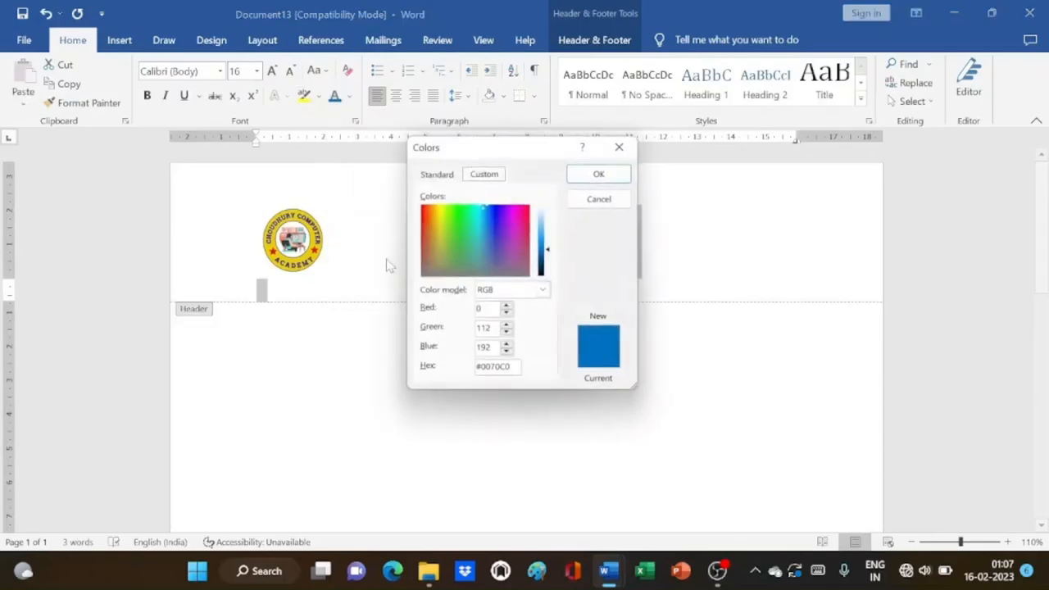
click(494, 211)
click(603, 172)
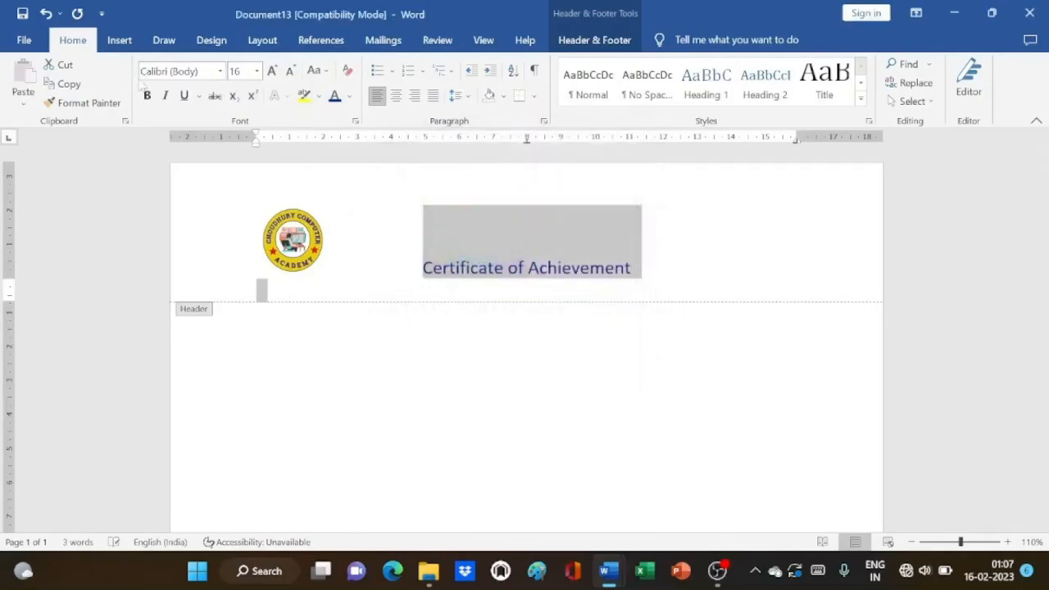
Make the title bold and underlined in Amiri at size 18
click(146, 95)
click(220, 71)
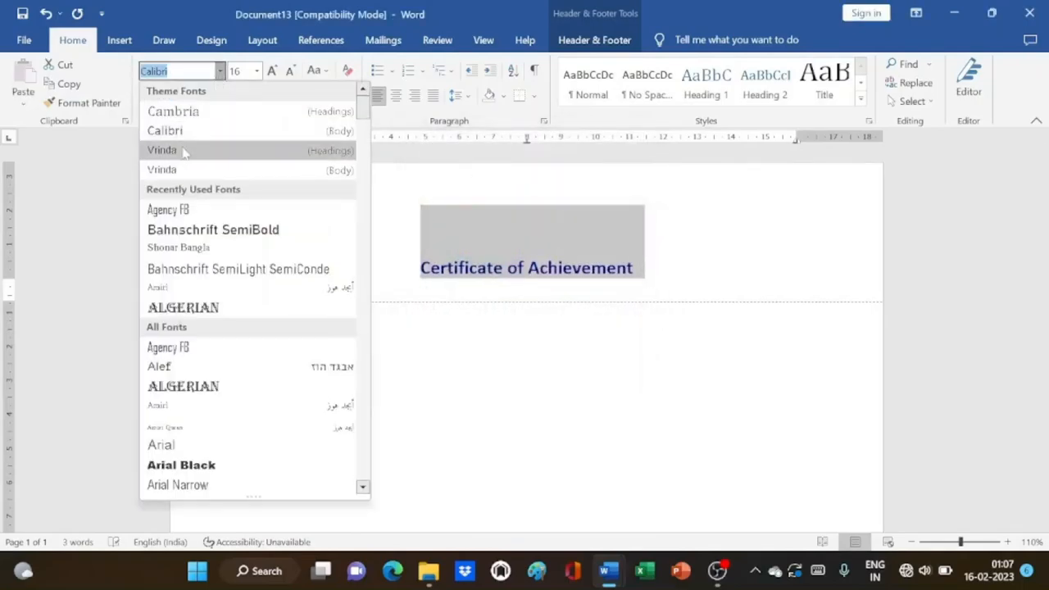
click(170, 293)
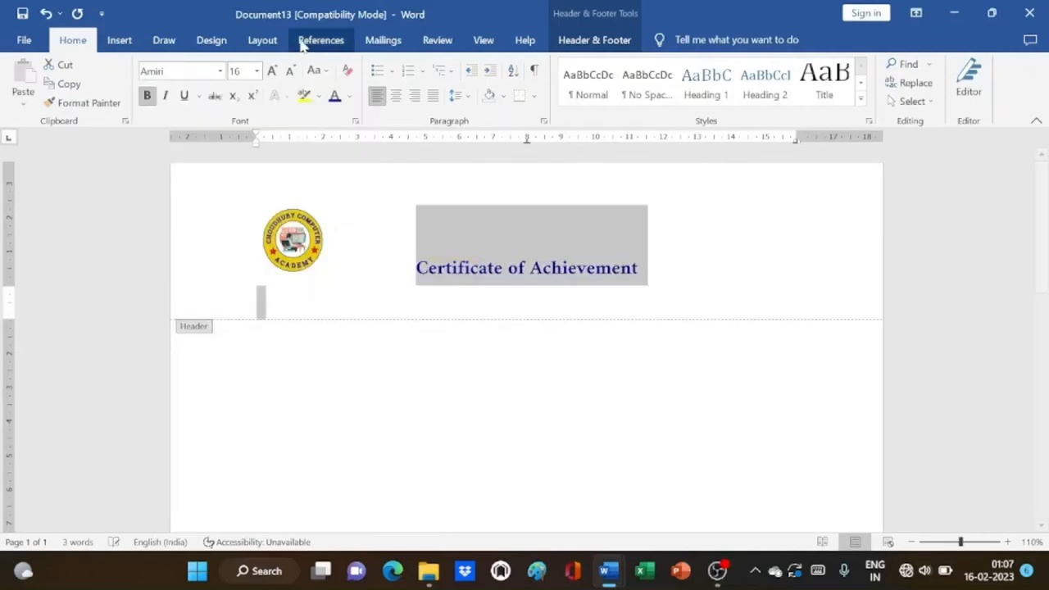
click(271, 73)
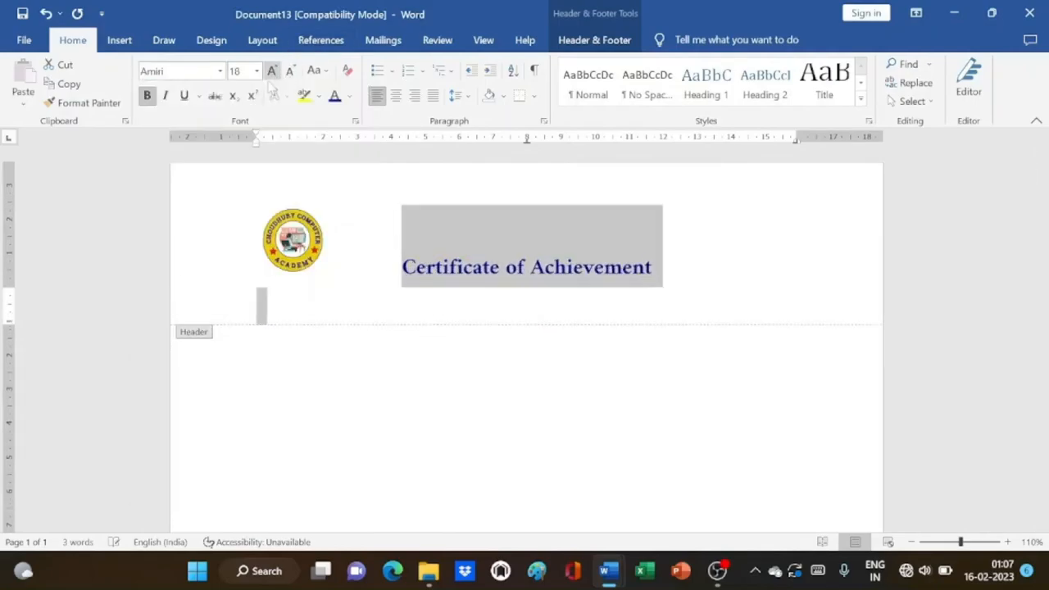
click(184, 95)
click(754, 265)
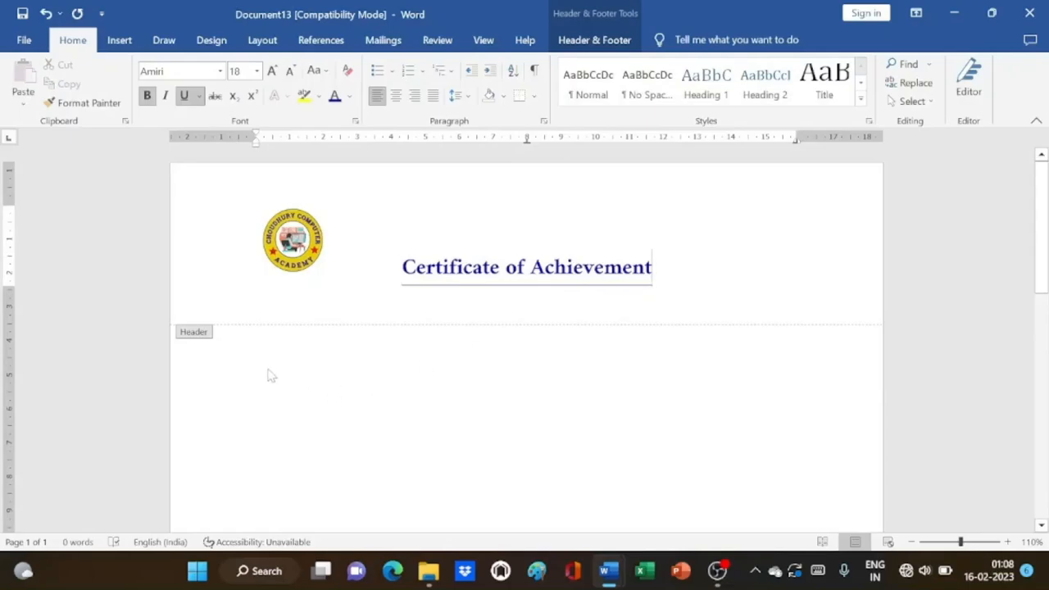
In the body, type the award sentence with a dotted name blank for three months computer application course
double_click(442, 337)
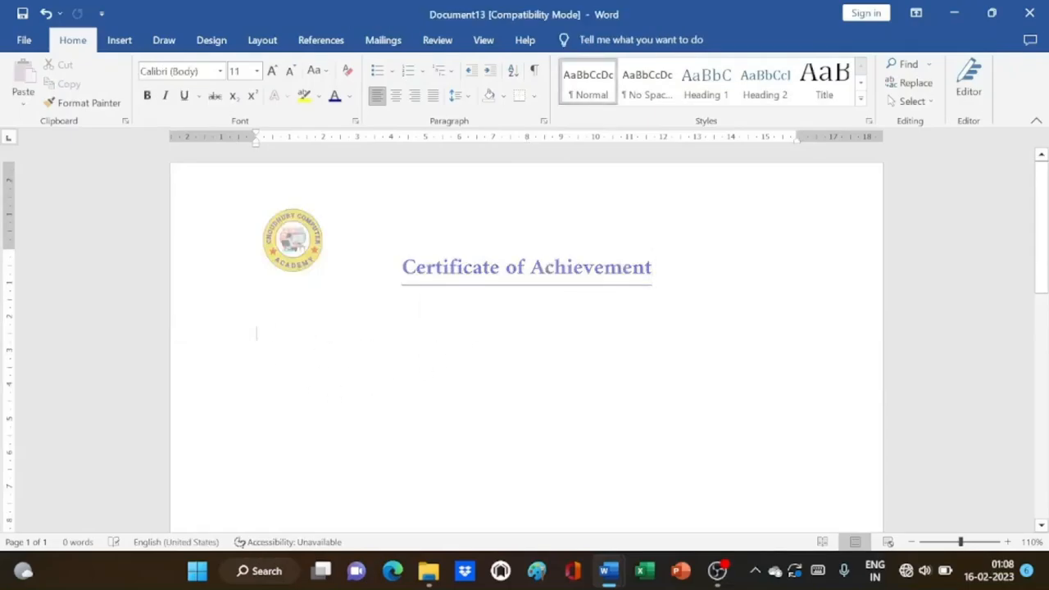
text(This )
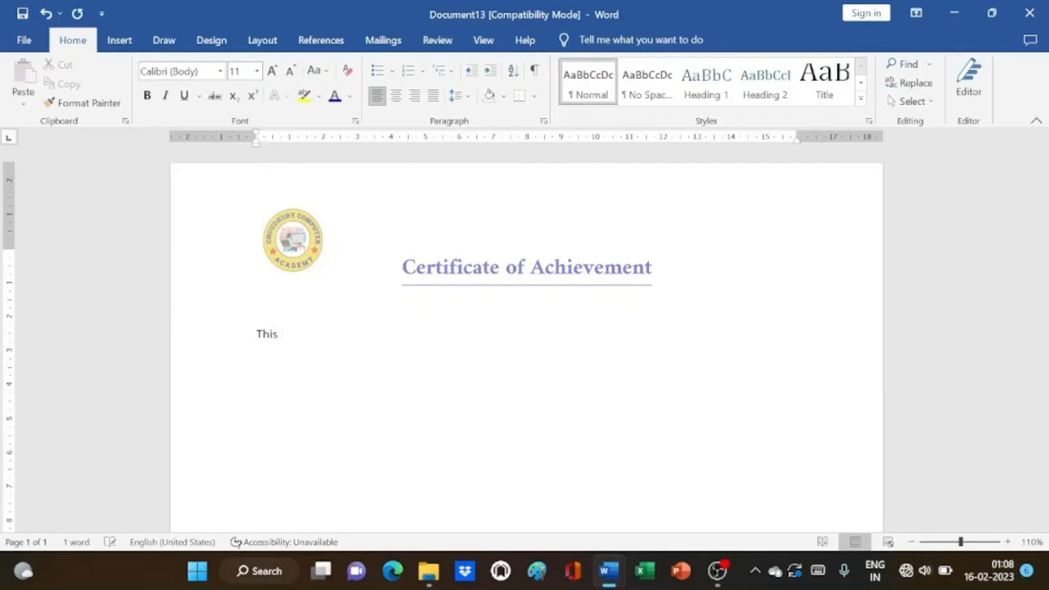
text(certi)
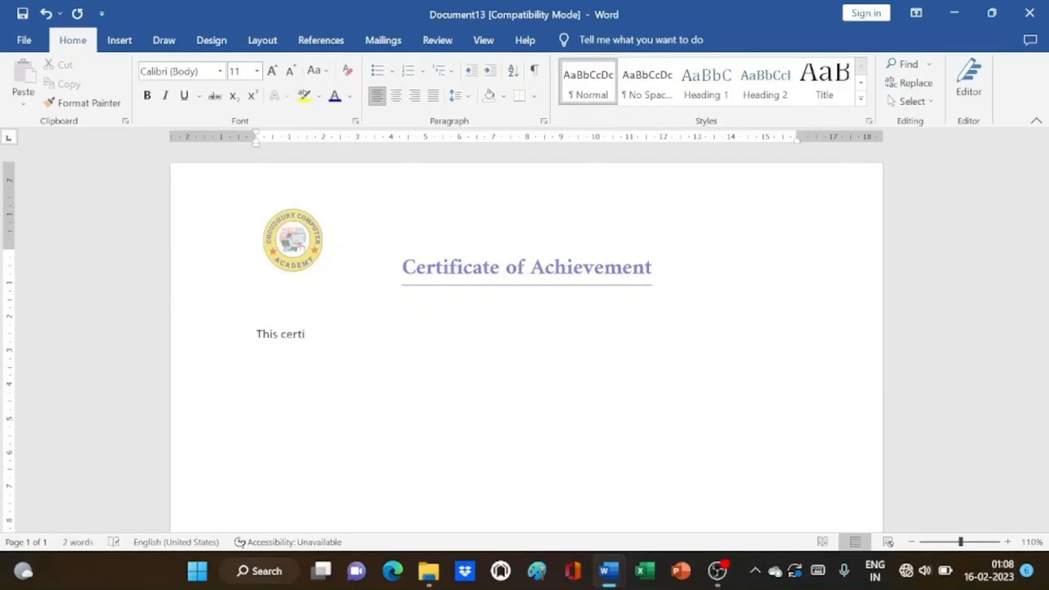
text(ficate is apro)
text(udly aw)
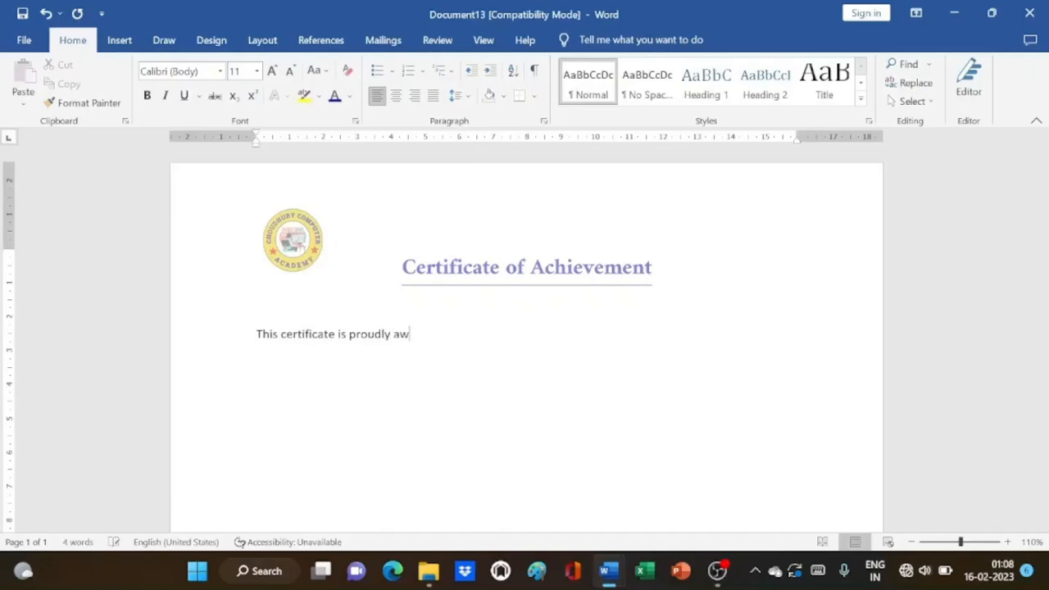
text(arded to .................................................)
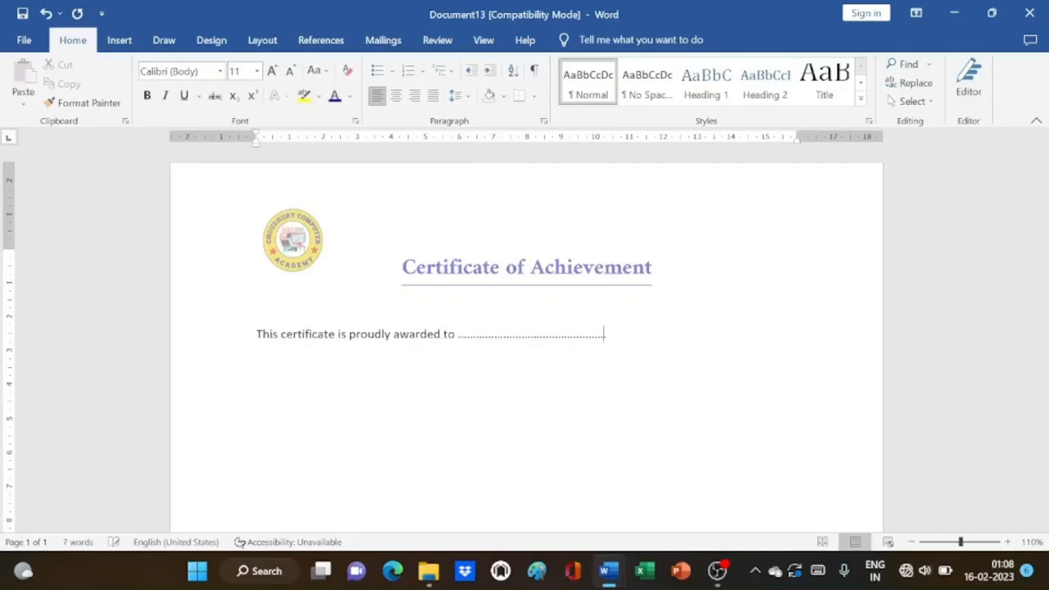
text(................. for succes)
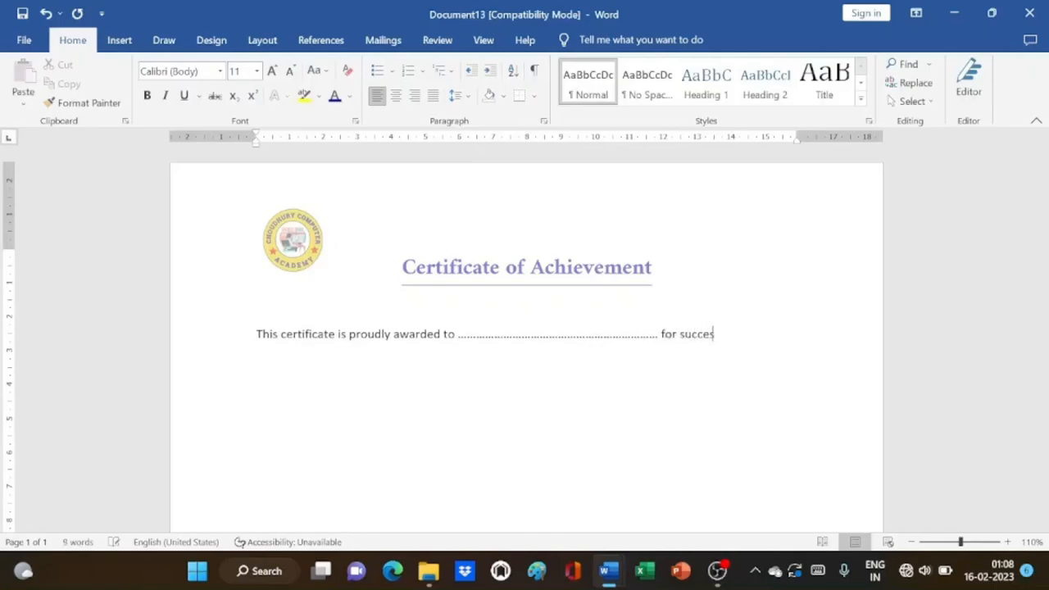
text(sfully c)
text(ompletin)
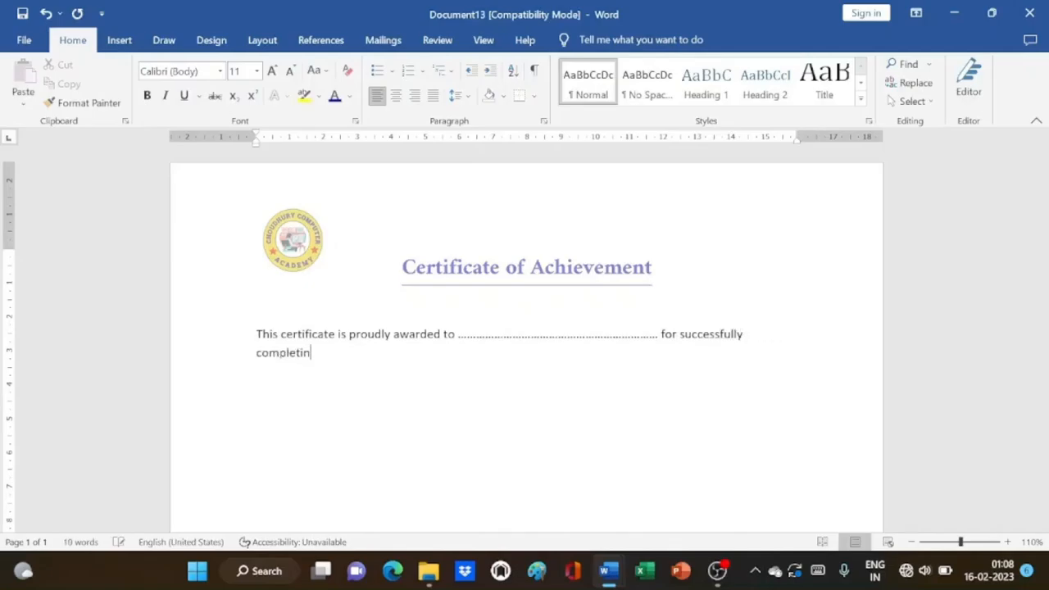
text(g three months c)
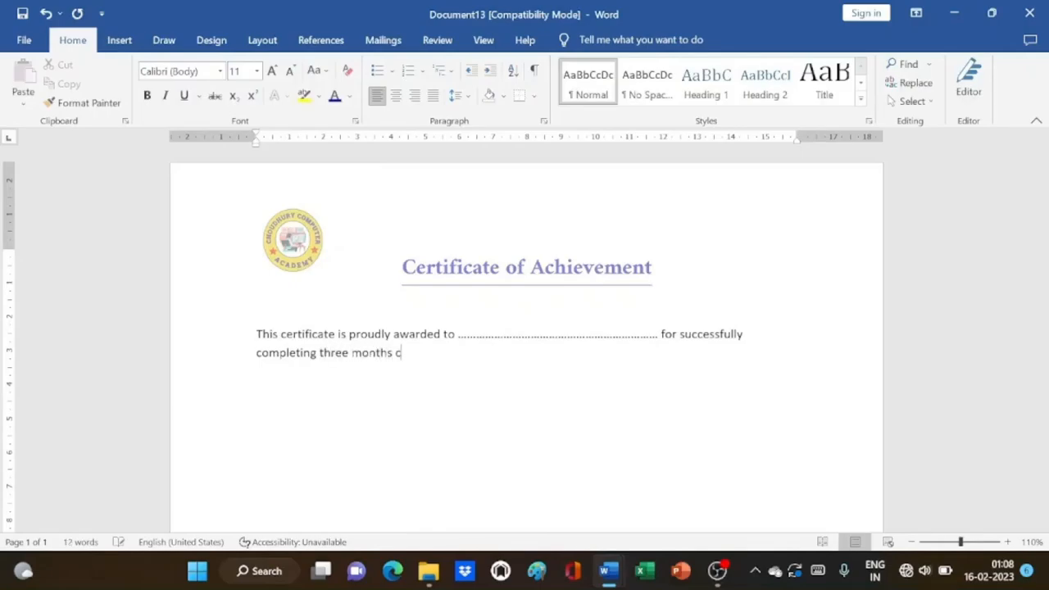
text(o)
key(BackSpace)
text(ourse in computer)
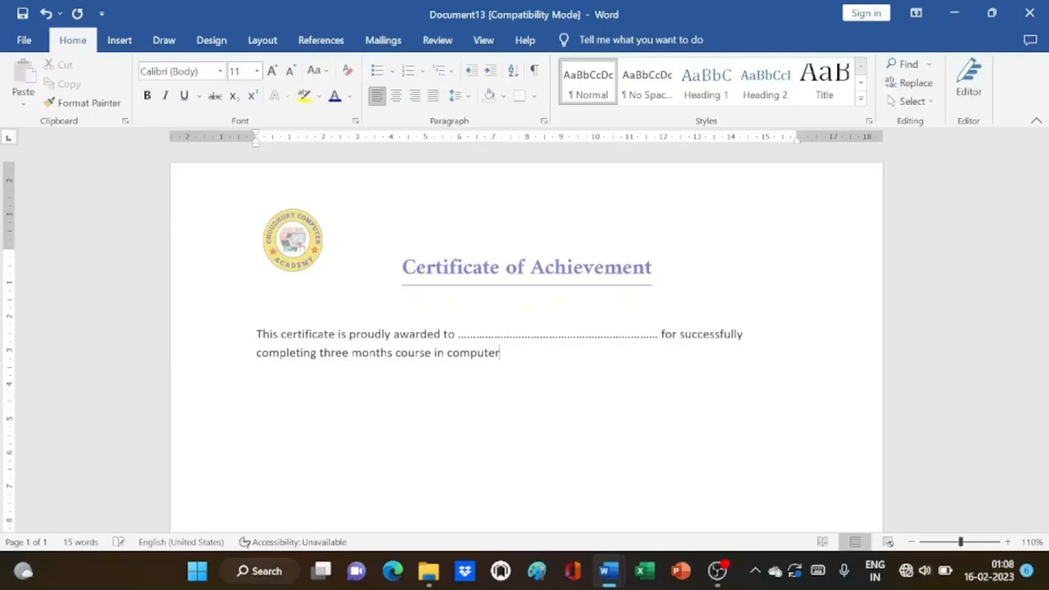
text( applccation)
Add 'I wish him/her a bright future ahead.' and a right-side Director, Choudhury Computer Academy sign-off
text(s)
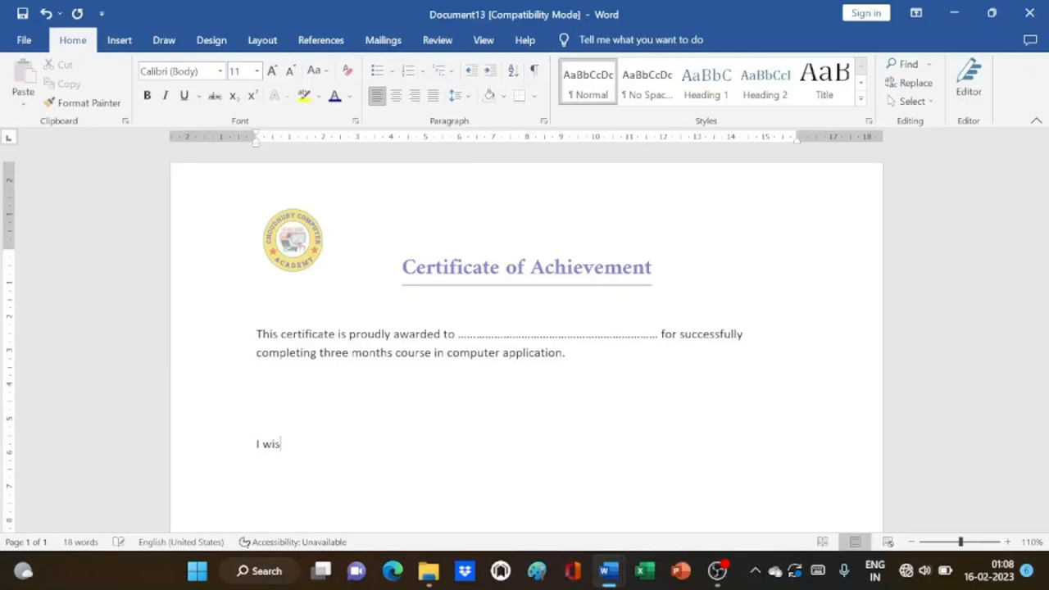
text(h him/her a bright )
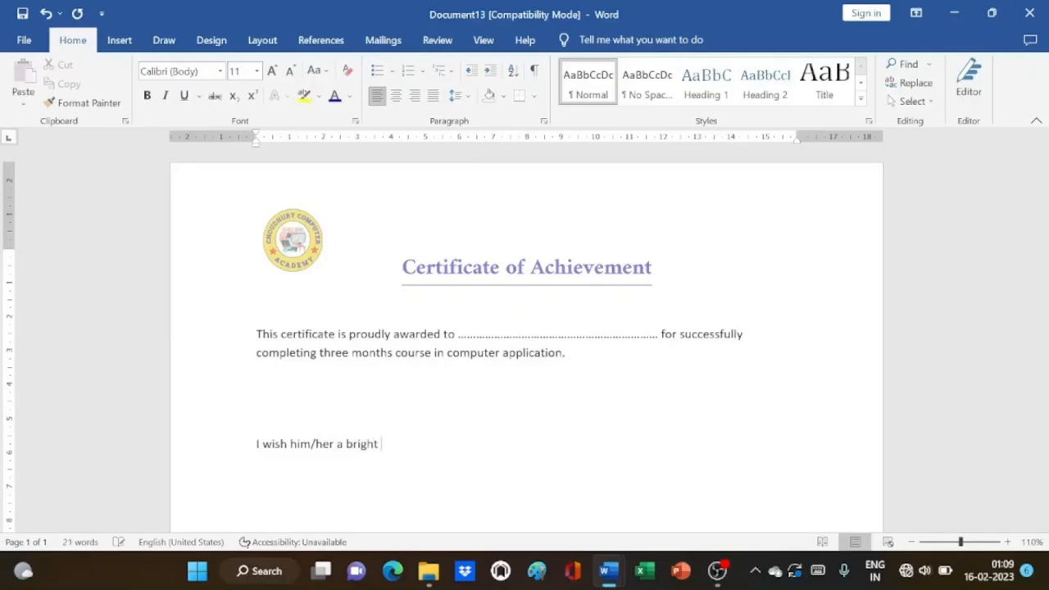
text(future ahead.)
key(Return)
key(Tab)
key(Tab)
text(Director)
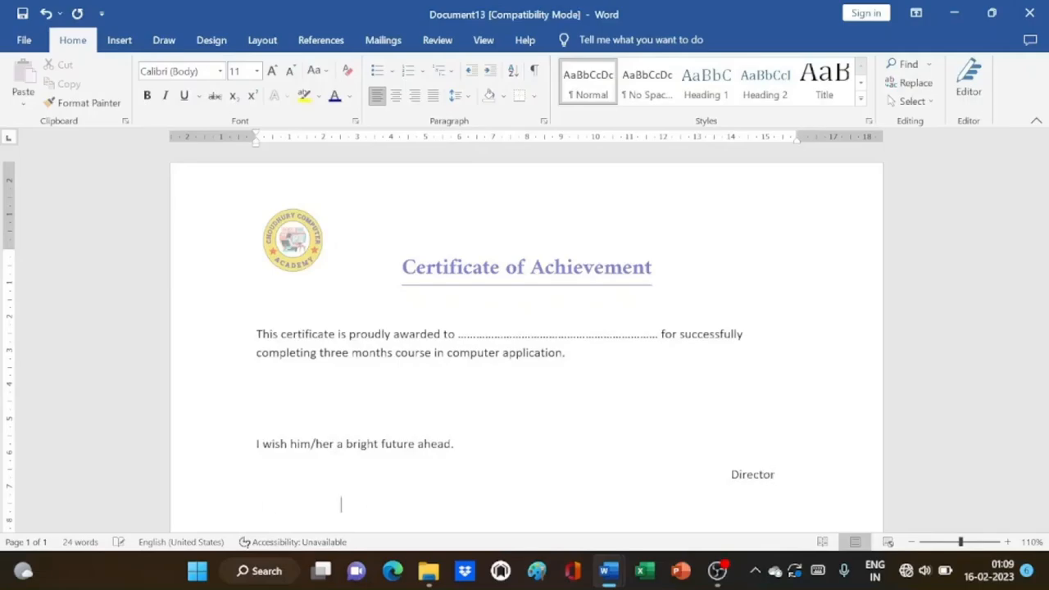
key(Tab)
key(Tab)
key(Tab)
text(Choudhury Computer)
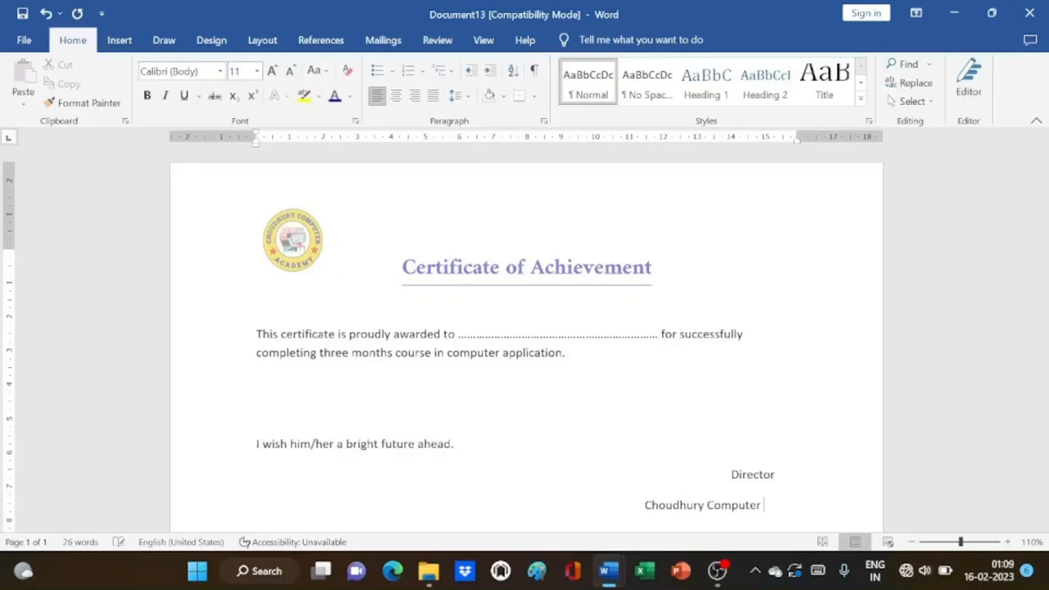
text( Academy)
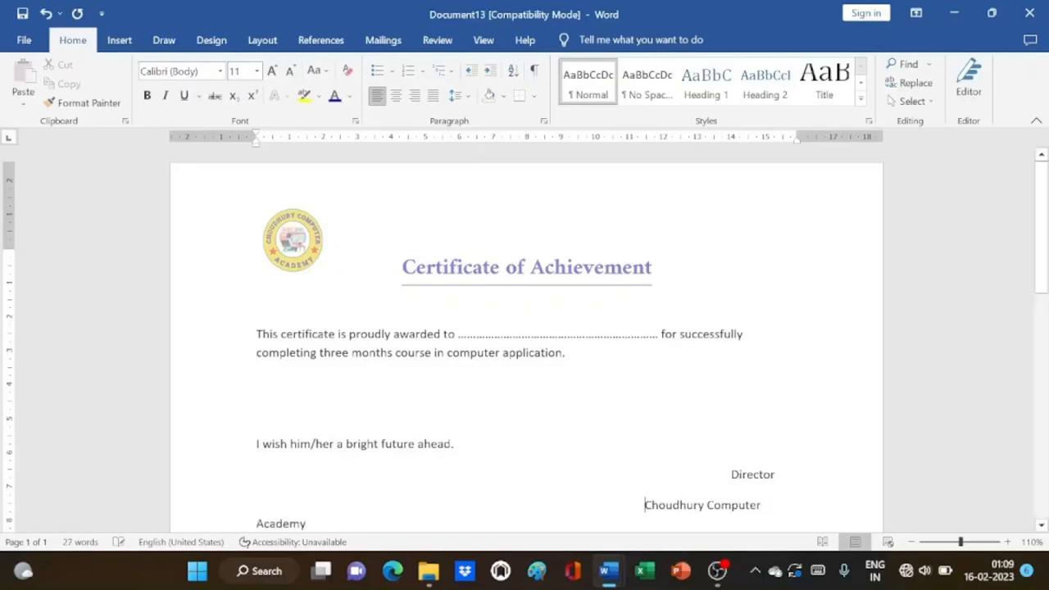
key(BackSpace)
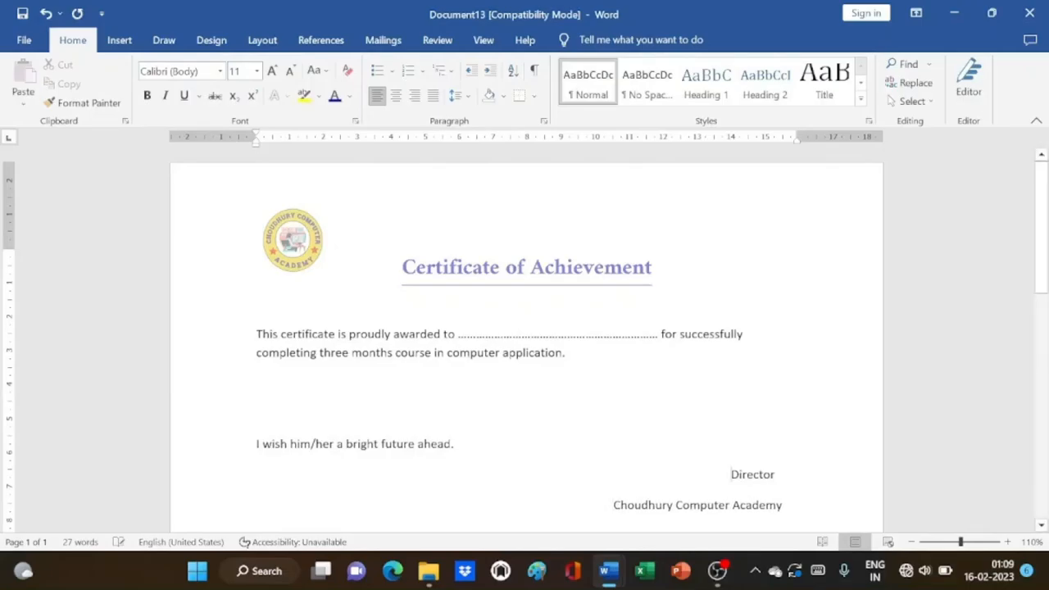
key(BackSpace)
key(BackSpace)
key(BackSpace)
key(BackSpace)
key(BackSpace)
key(BackSpace)
key(BackSpace)
key(BackSpace)
key(BackSpace)
key(BackSpace)
key(BackSpace)
key(BackSpace)
key(BackSpace)
key(BackSpace)
key(BackSpace)
key(BackSpace)
key(BackSpace)
key(BackSpace)
key(BackSpace)
key(BackSpace)
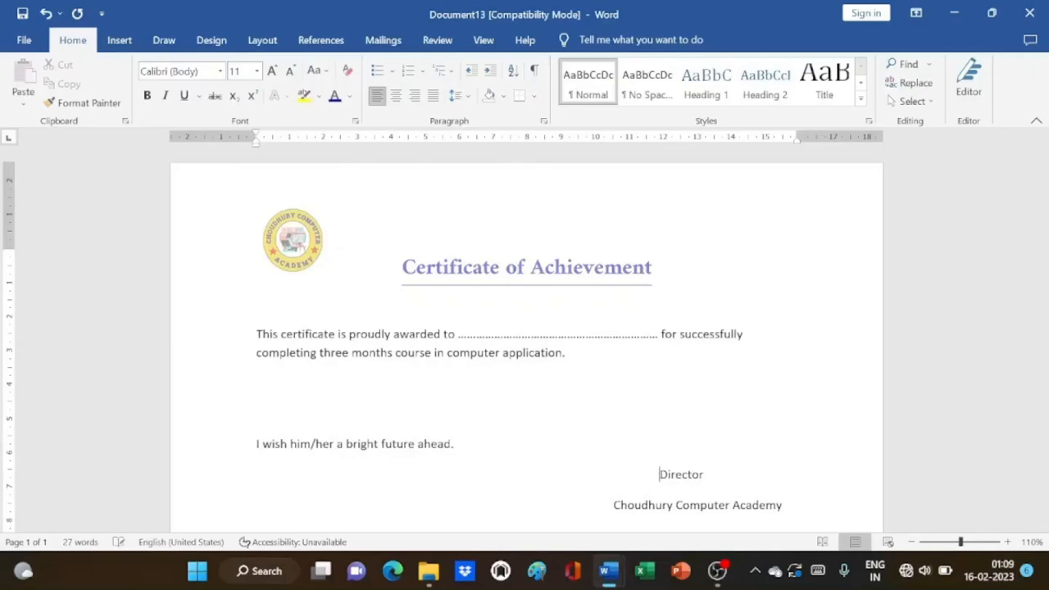
scroll(524, 344, down, 3)
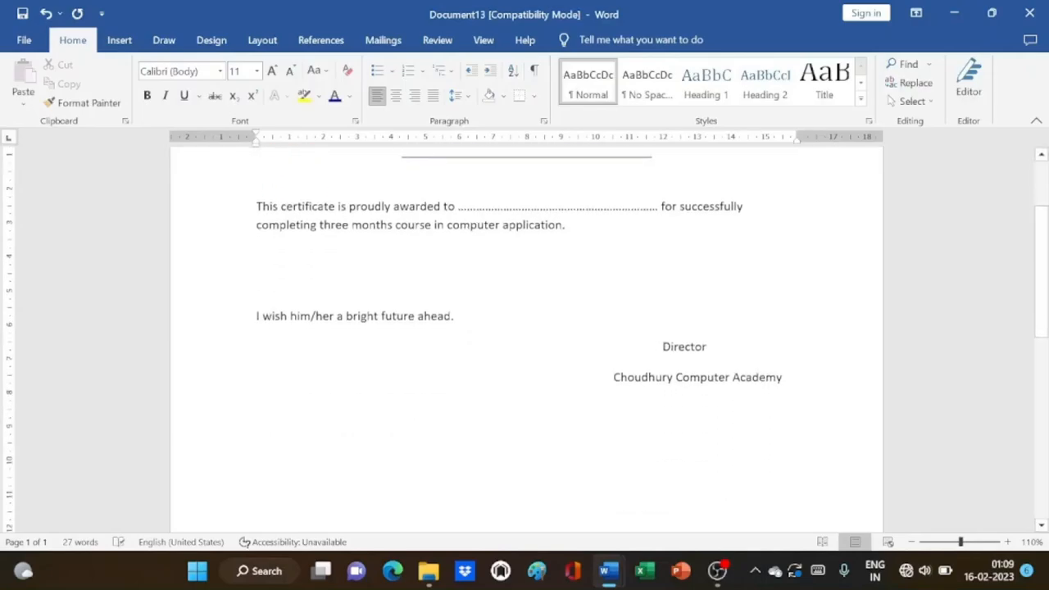
scroll(525, 344, up, 3)
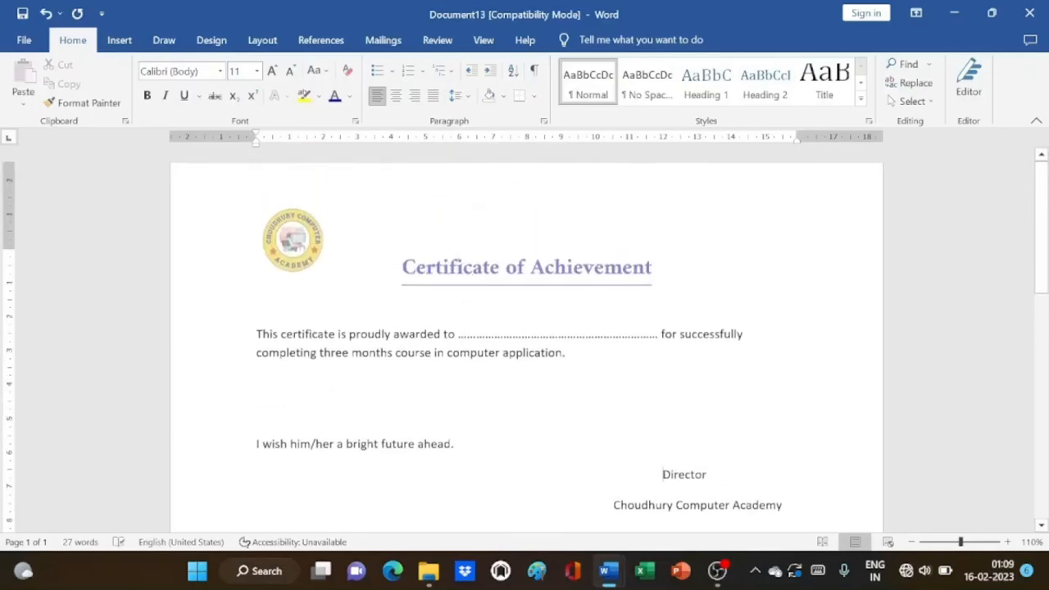
scroll(525, 344, down, 2)
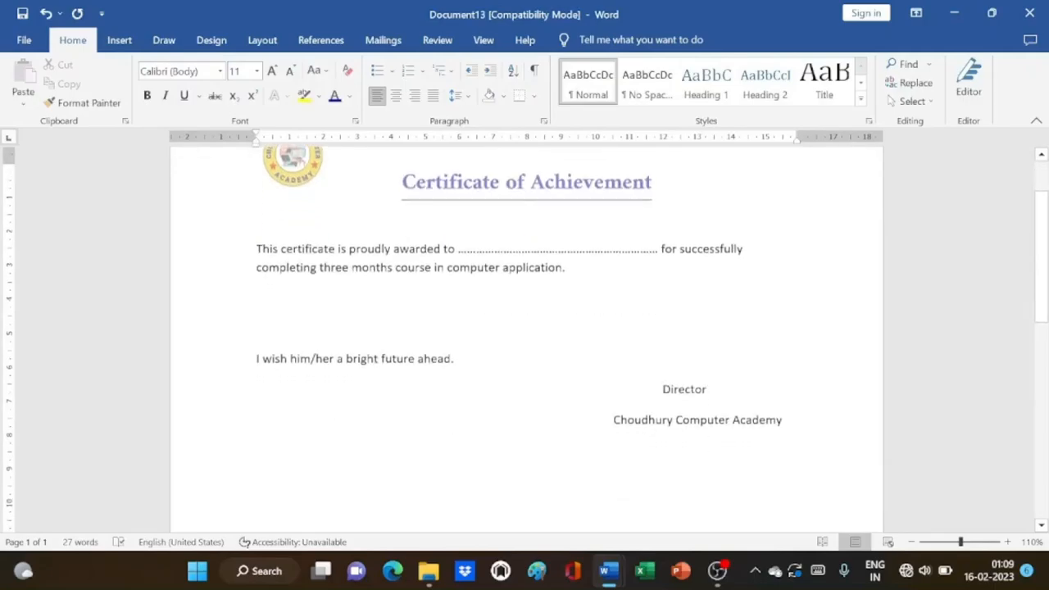
text(Date:  )
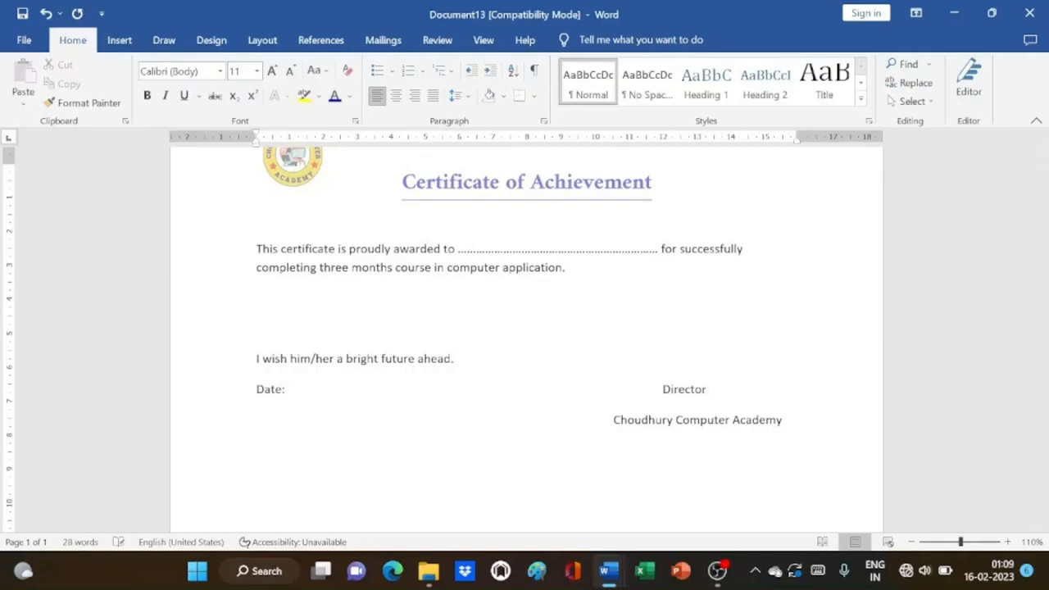
text(...............)
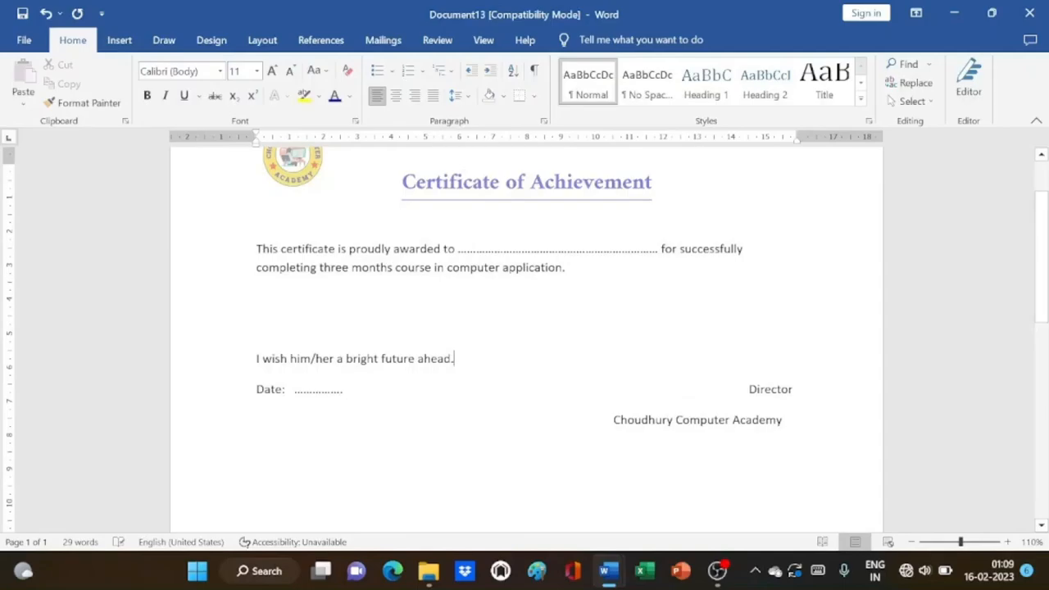
scroll(562, 293, up, 2)
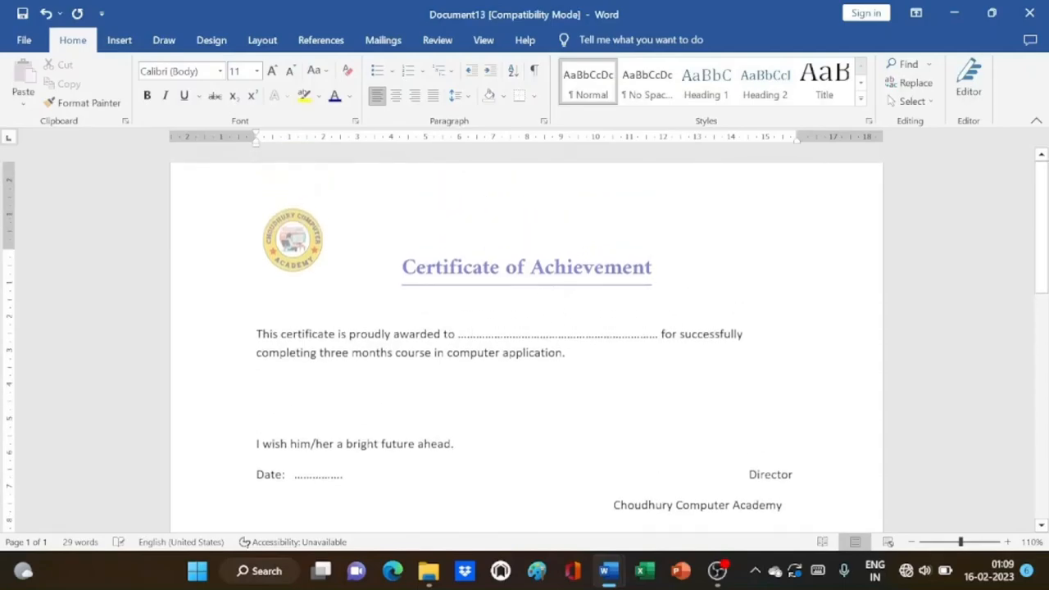
click(455, 443)
scroll(552, 402, down, 3)
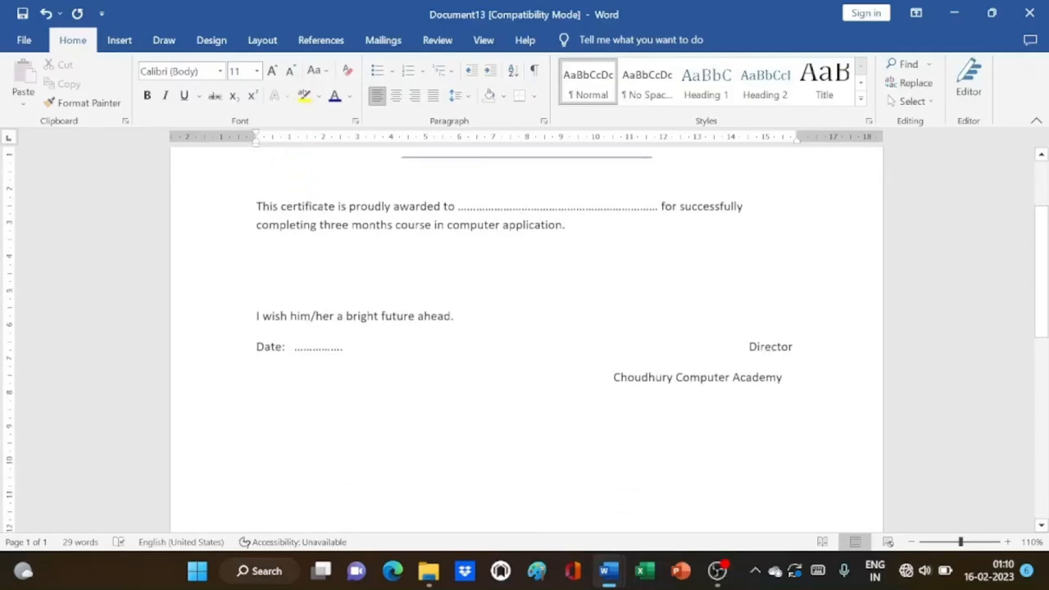
scroll(552, 403, up, 3)
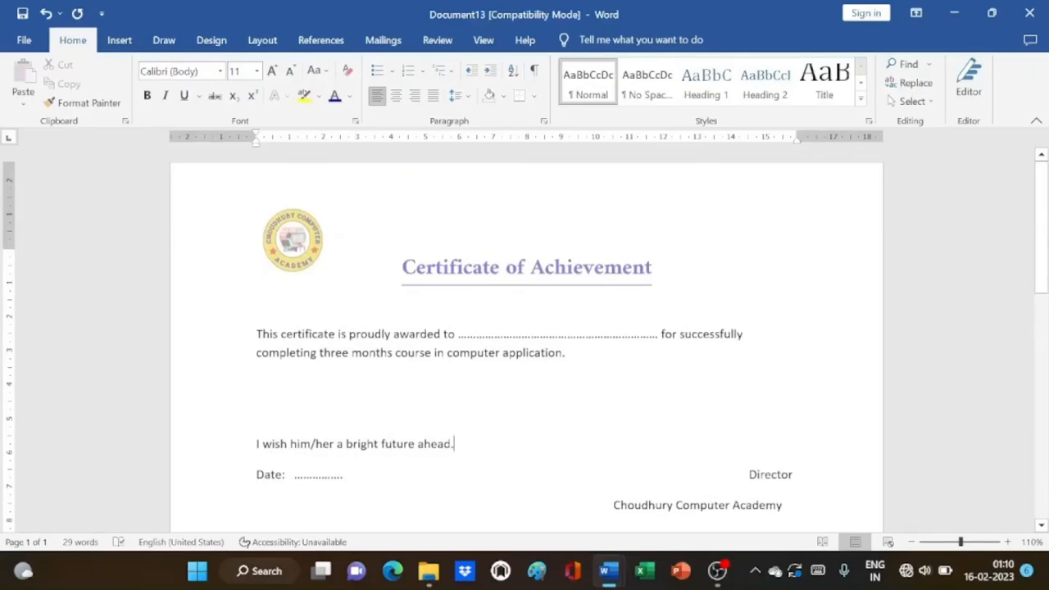
Bring up the Save As dialog showing the Documents folder
click(23, 45)
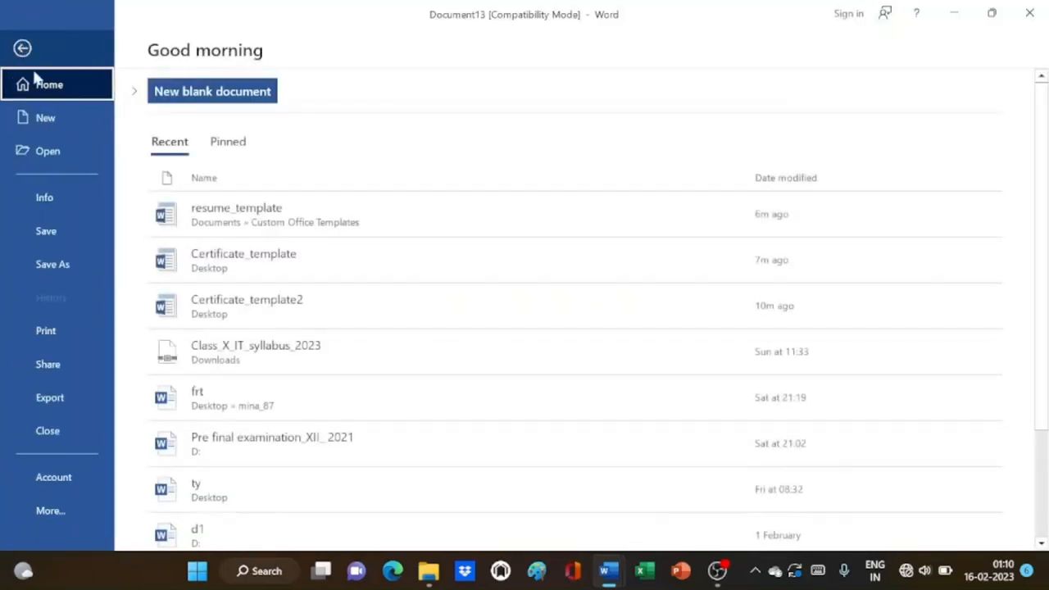
click(51, 267)
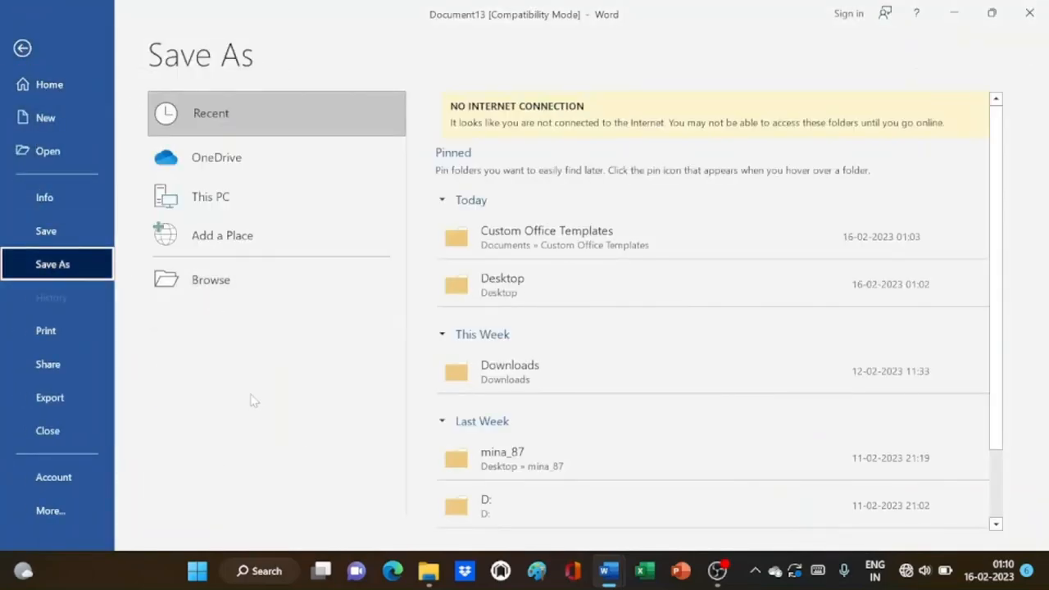
click(200, 279)
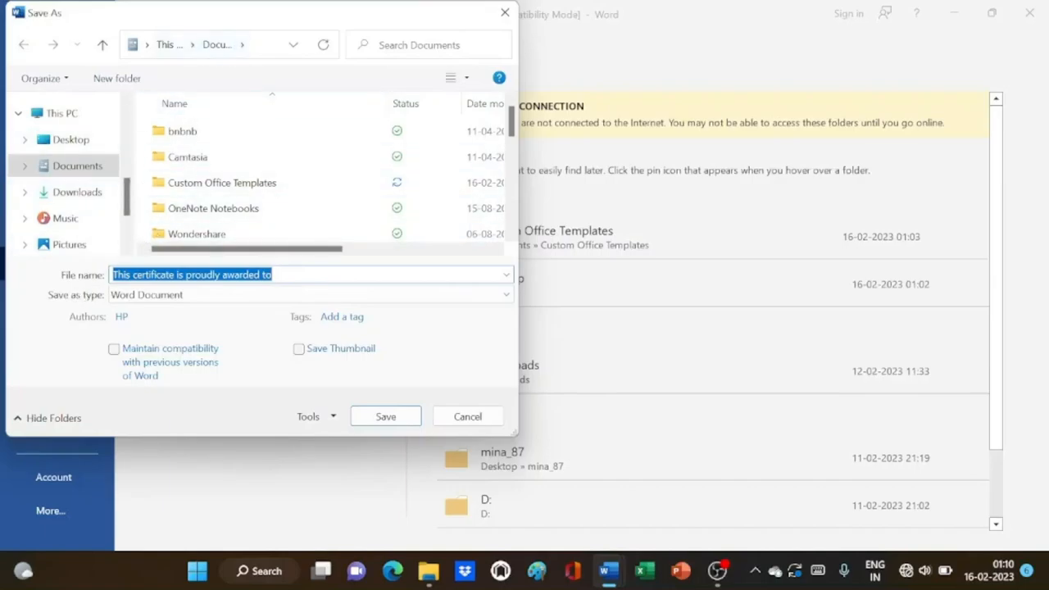
Save as Word Template 'certificate_template' in Custom Office Templates, accepting the format upgrade
click(274, 275)
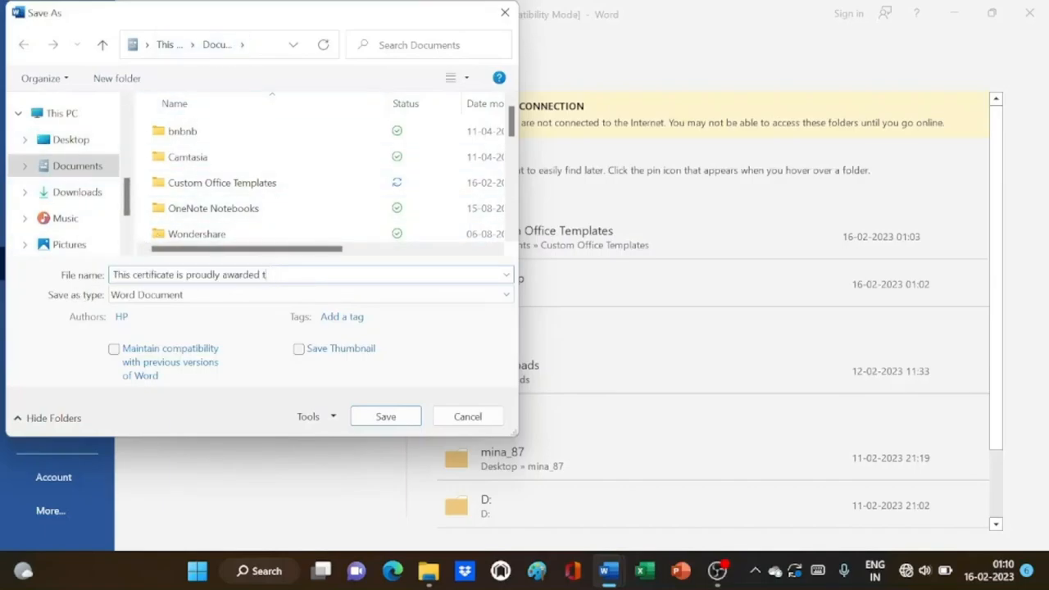
key(BackSpace)
key(BackSpace)
key(BackSpace)
key(BackSpace)
key(BackSpace)
key(BackSpace)
key(BackSpace)
key(BackSpace)
key(BackSpace)
key(BackSpace)
key(BackSpace)
key(BackSpace)
key(BackSpace)
key(BackSpace)
key(BackSpace)
key(BackSpace)
key(BackSpace)
key(BackSpace)
key(BackSpace)
key(BackSpace)
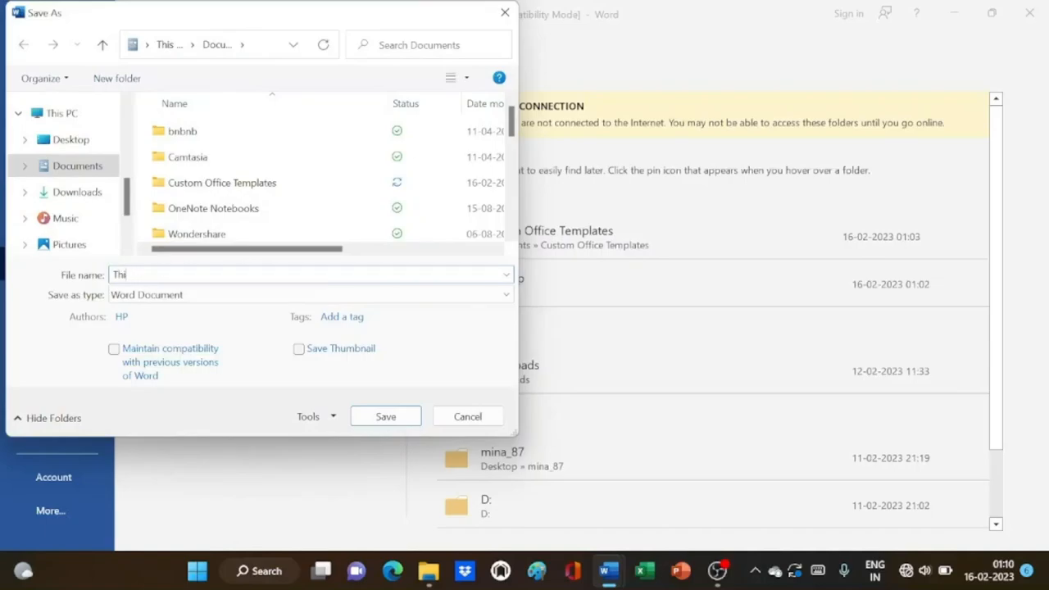
key(BackSpace)
key(BackSpace)
key(BackSpace)
text(certificate_template)
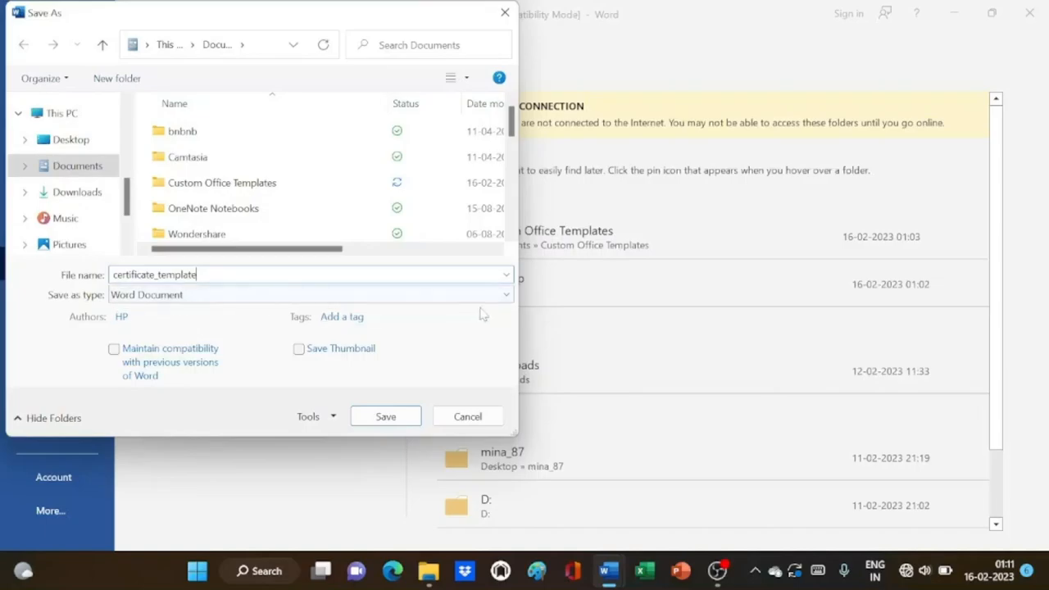
click(507, 295)
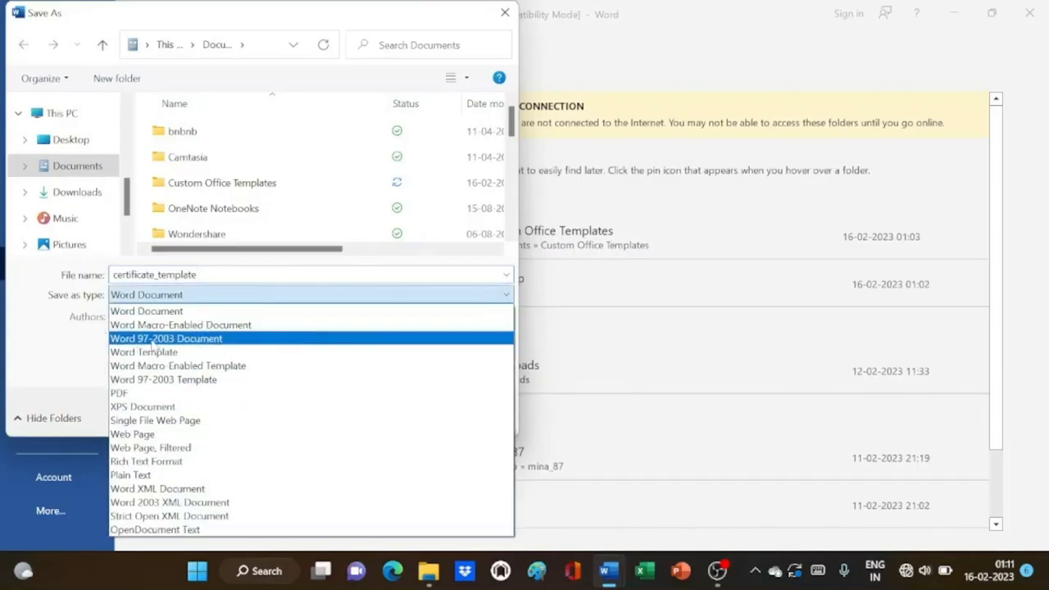
click(208, 339)
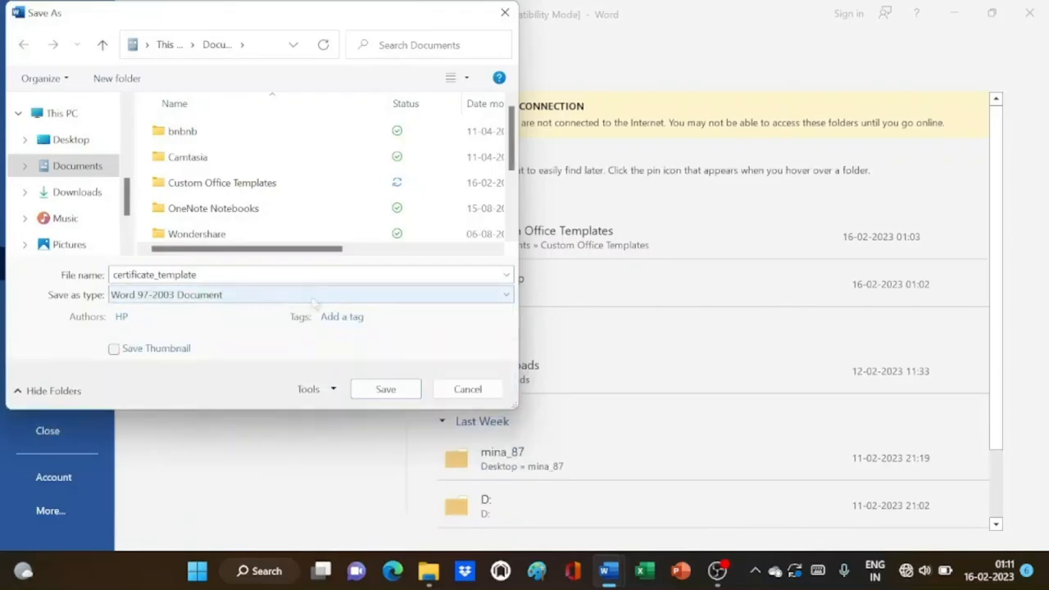
click(489, 300)
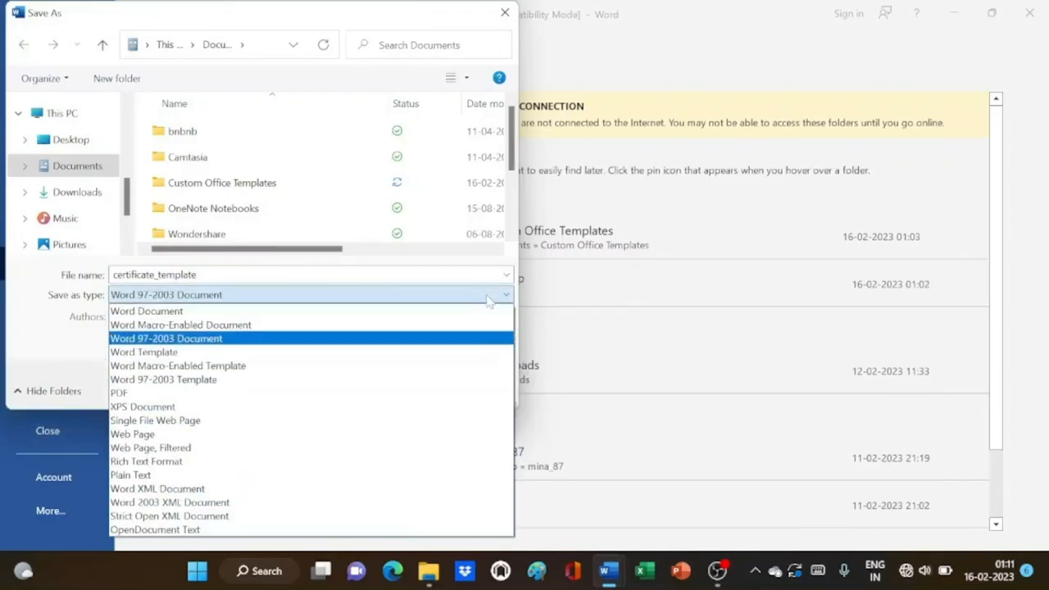
click(144, 353)
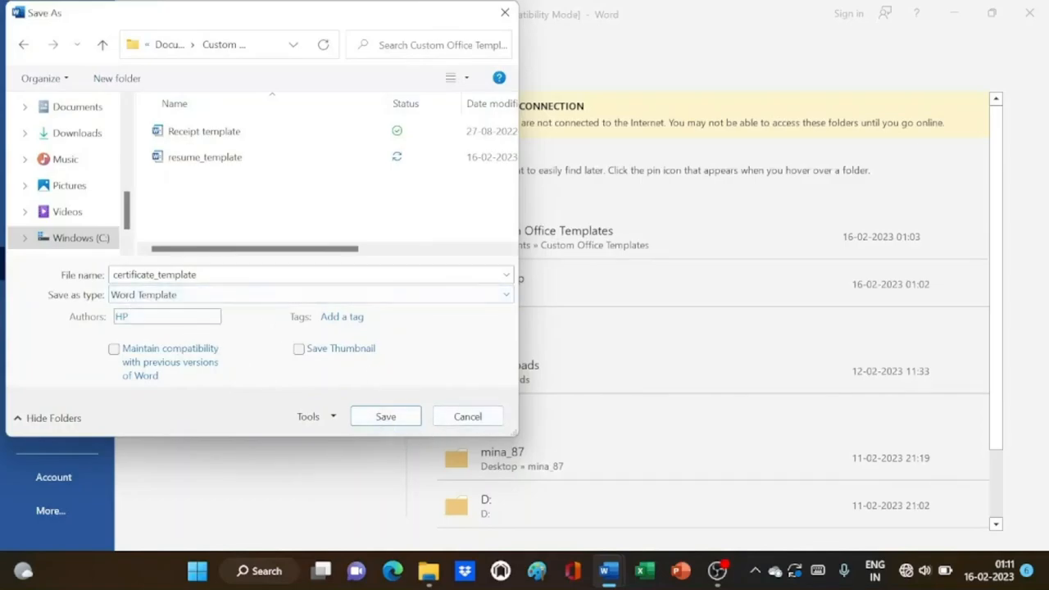
click(373, 419)
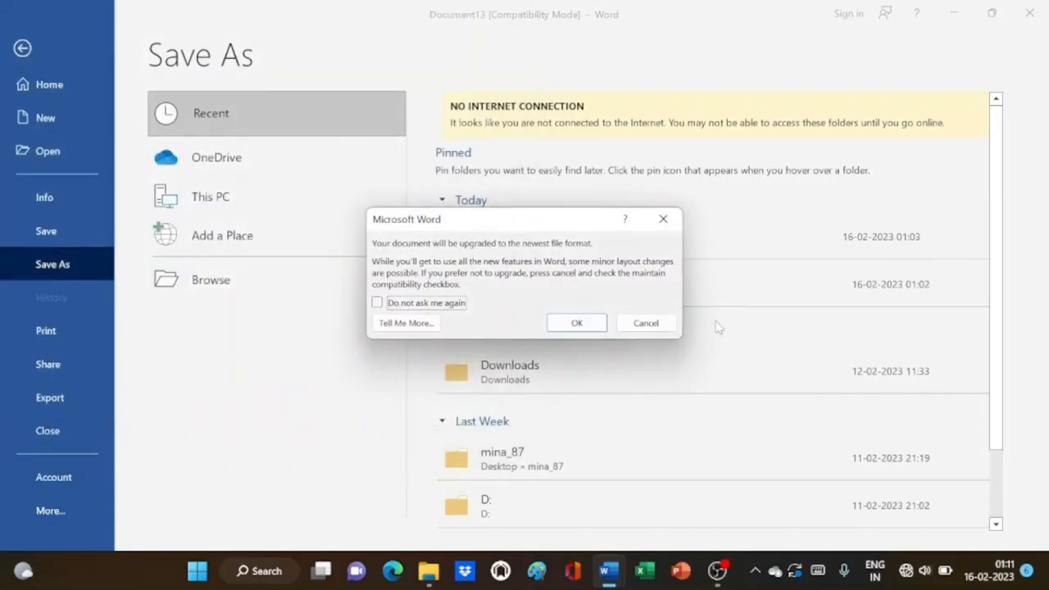
click(576, 322)
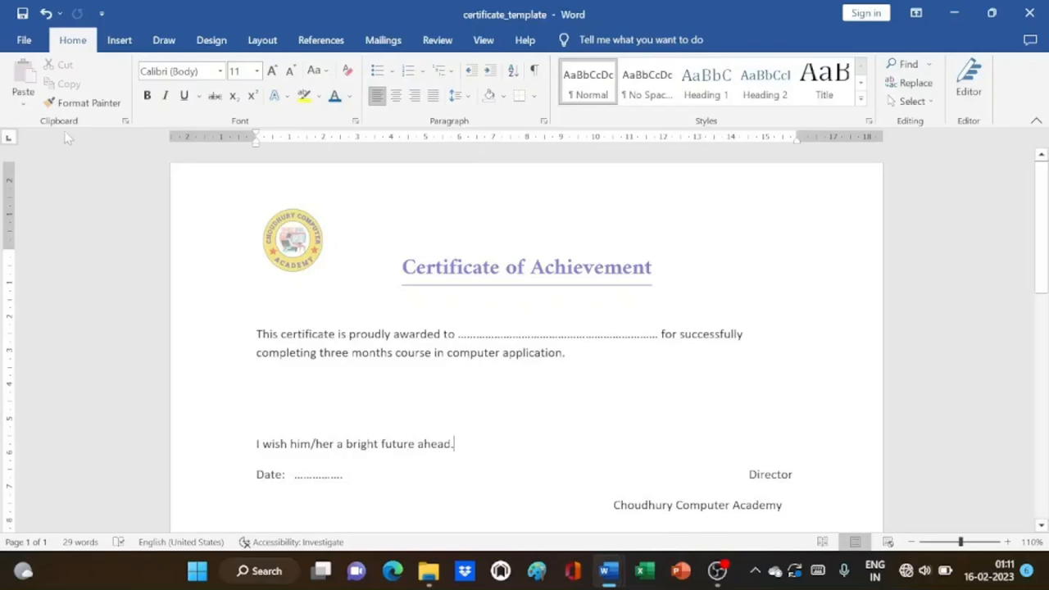
On the File > New page, switch from Office templates to Personal templates
click(19, 46)
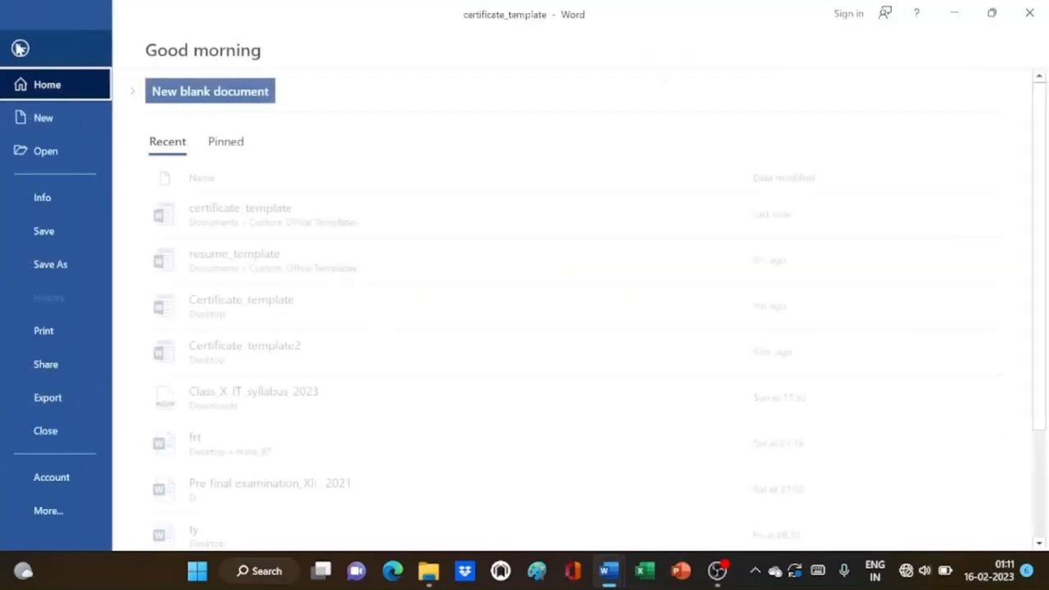
click(49, 116)
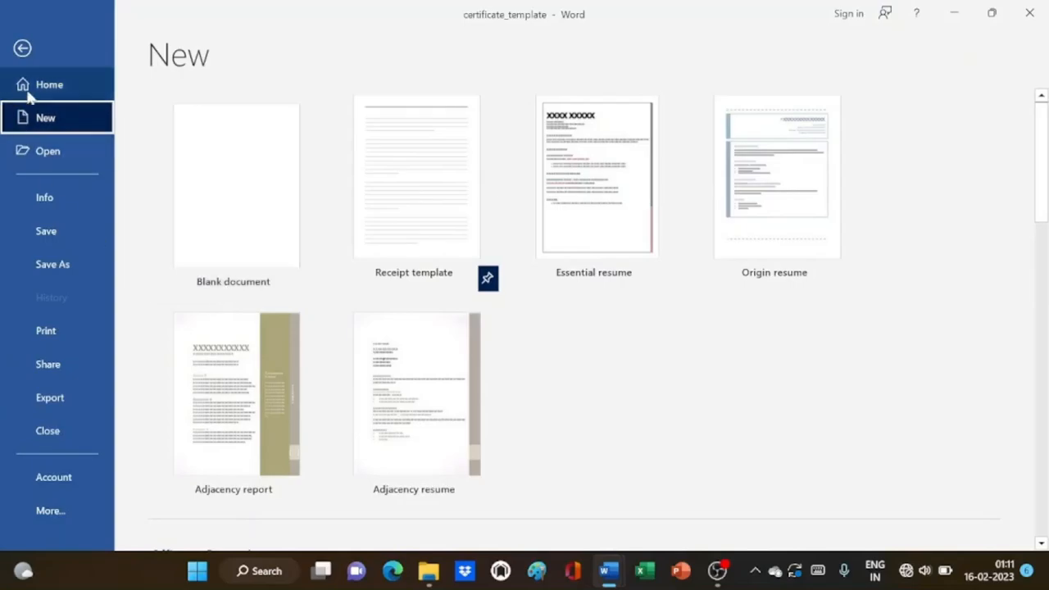
scroll(184, 255, down, 3)
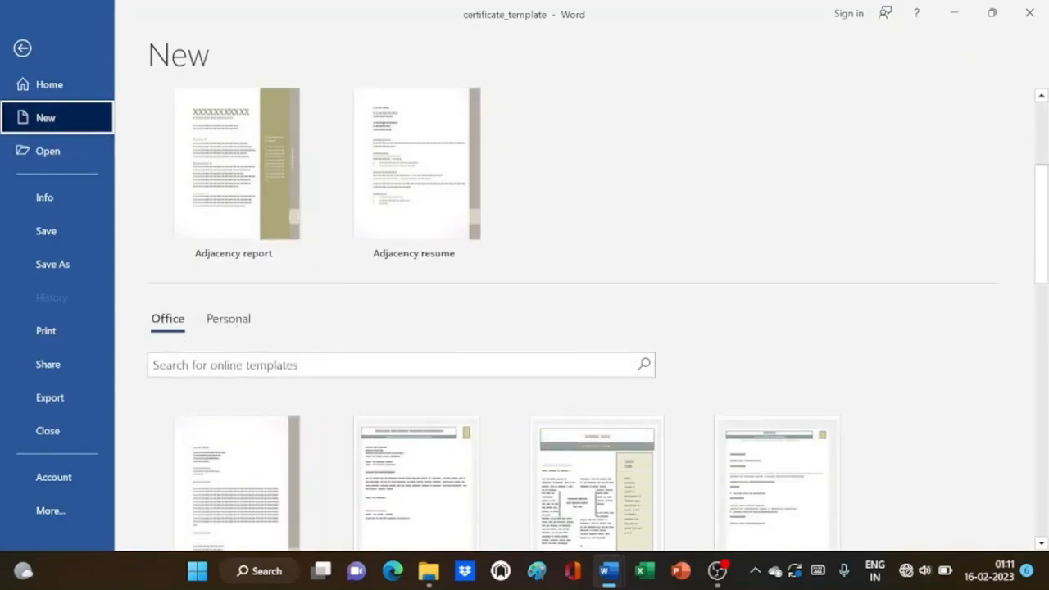
scroll(280, 440, down, 2)
scroll(281, 435, down, 7)
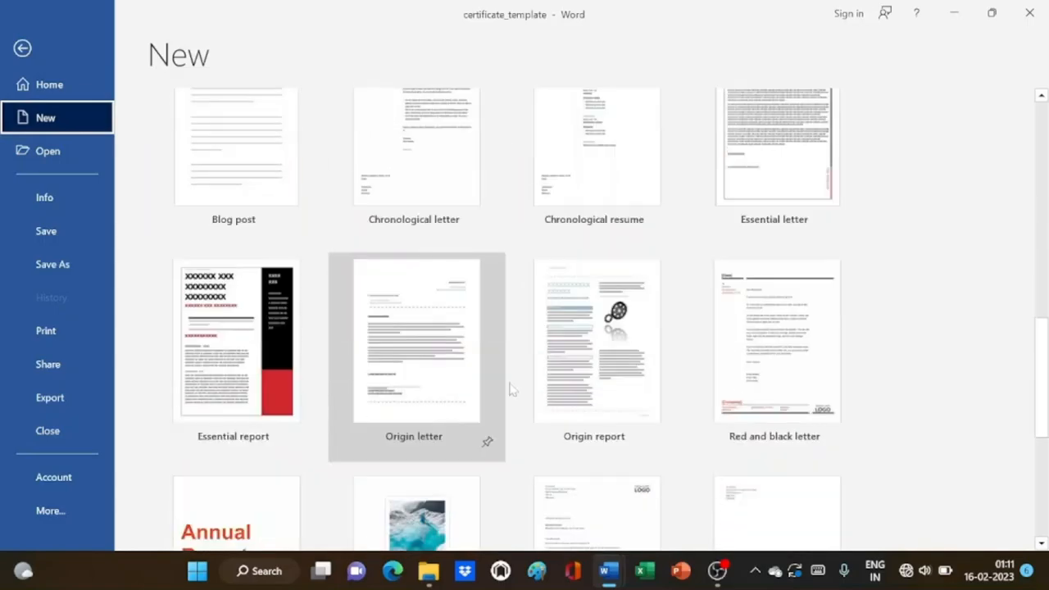
scroll(514, 382, up, 9)
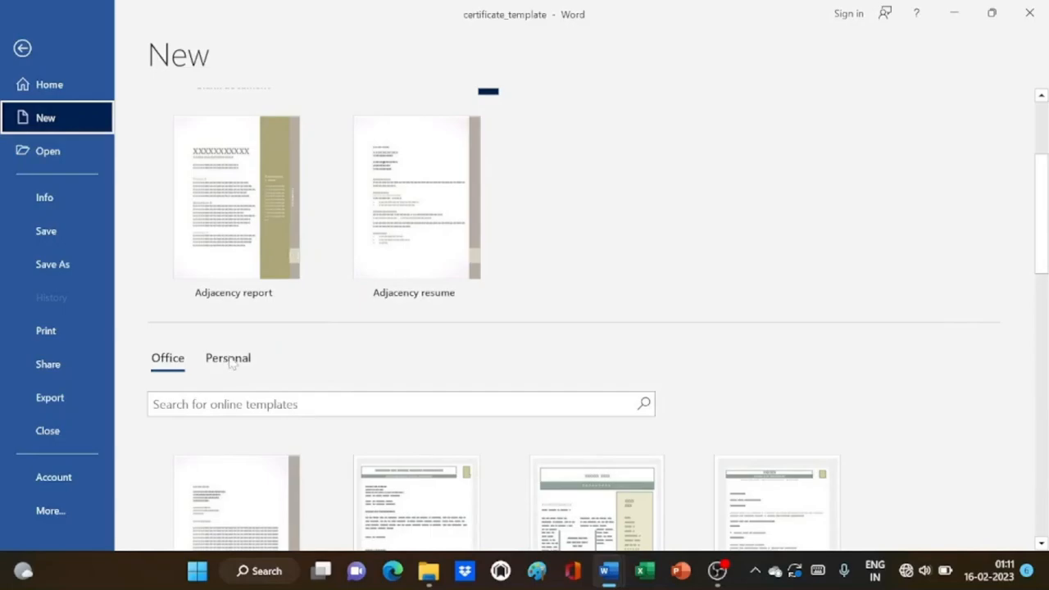
click(228, 360)
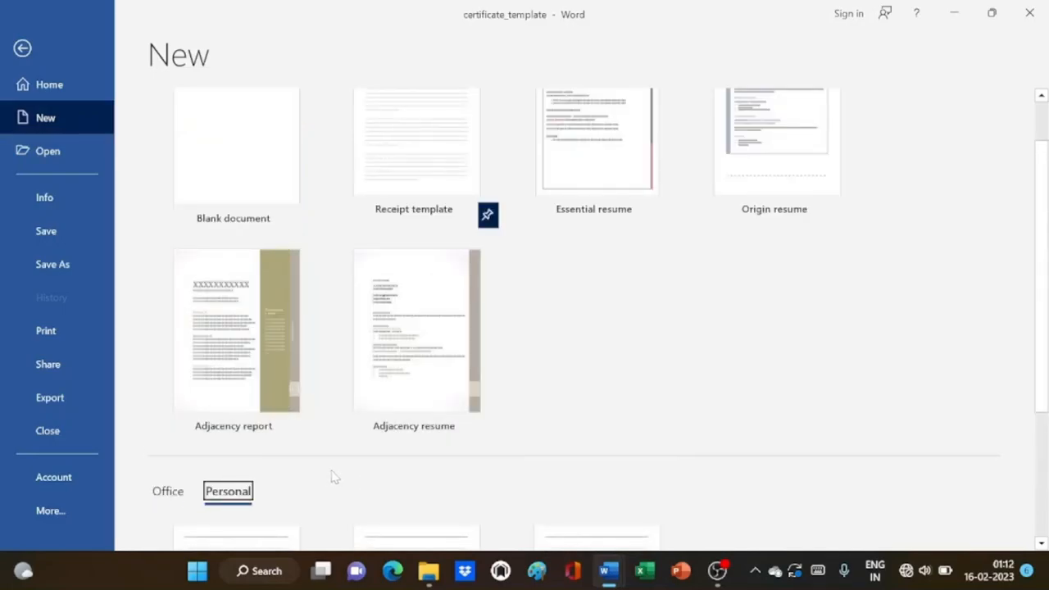
Create a new document from the personal certificate_template
scroll(334, 475, down, 1)
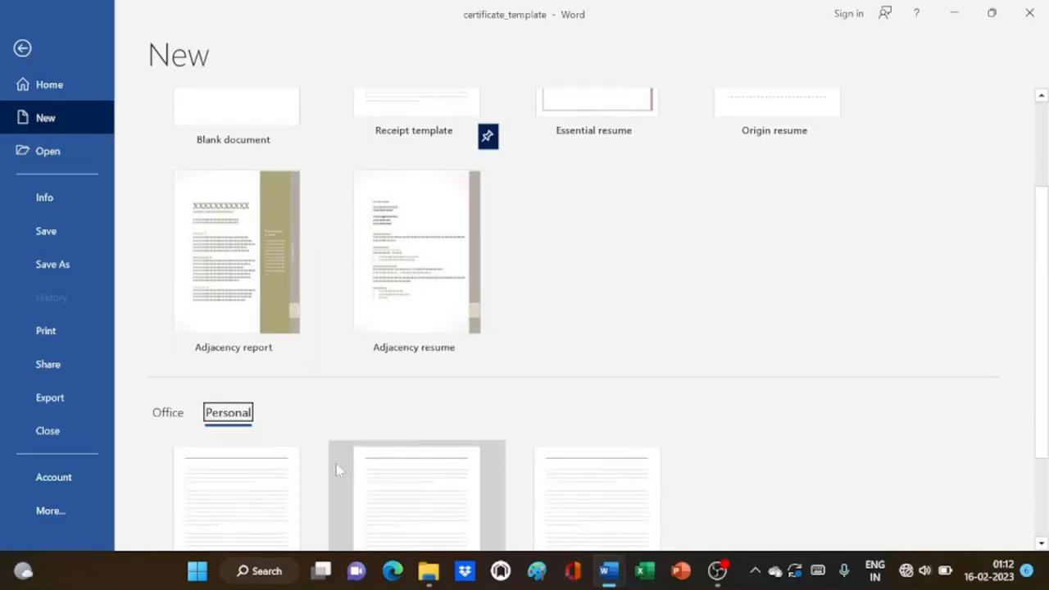
scroll(336, 463, down, 1)
scroll(306, 409, down, 1)
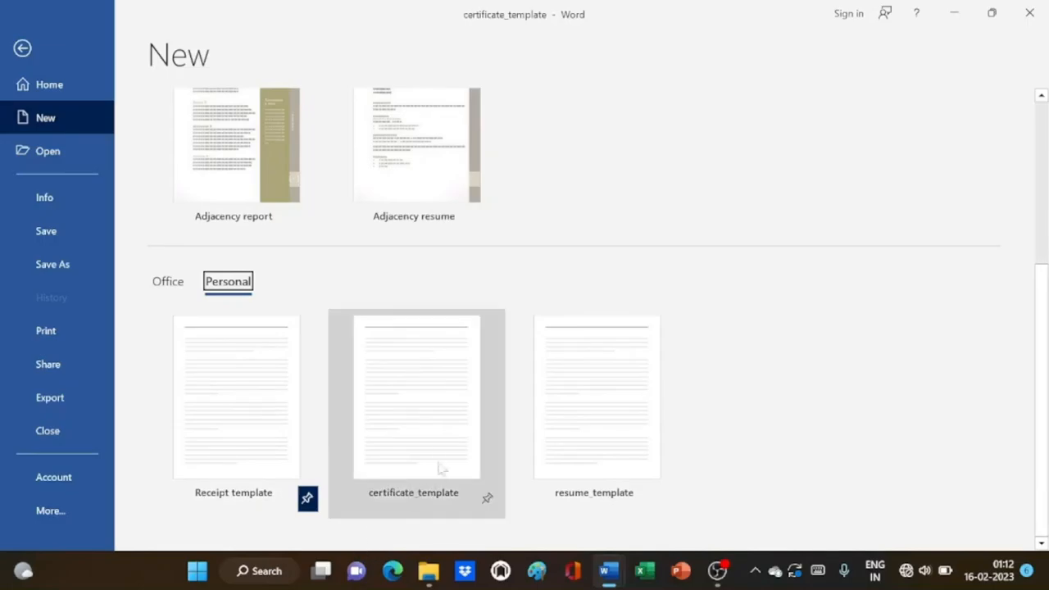
click(417, 424)
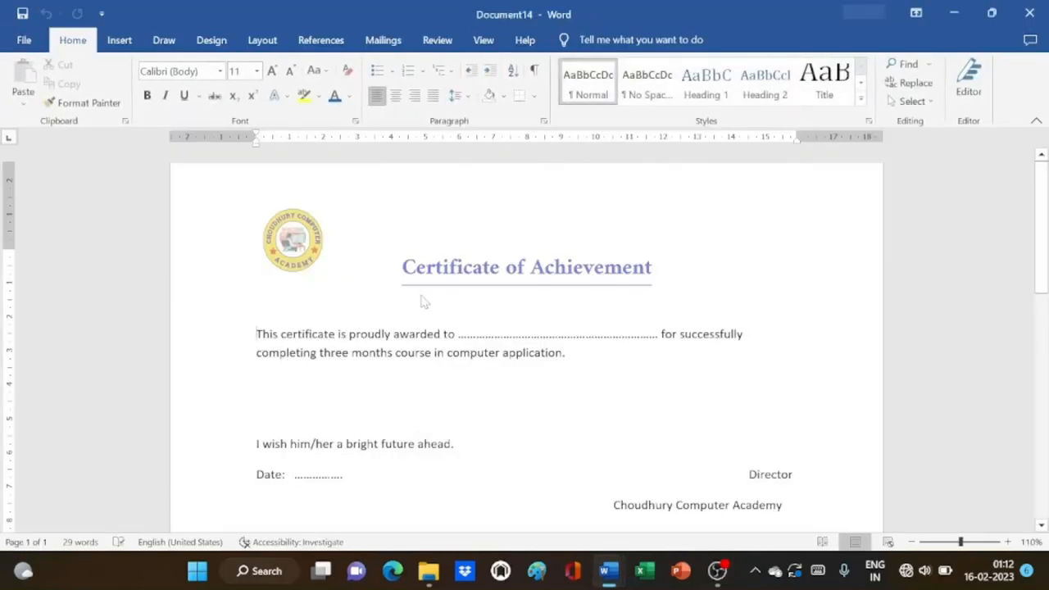
Scroll through Document14 to check the certificate's logo, title, sign-off and dotted name and date blanks
scroll(442, 311, down, 3)
scroll(459, 320, up, 3)
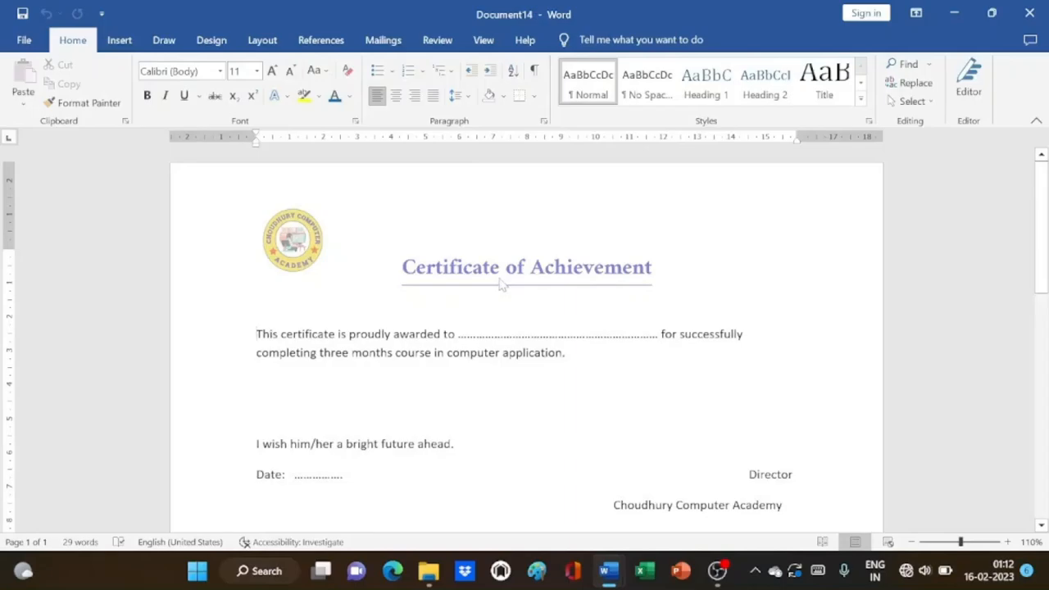
scroll(524, 328, down, 3)
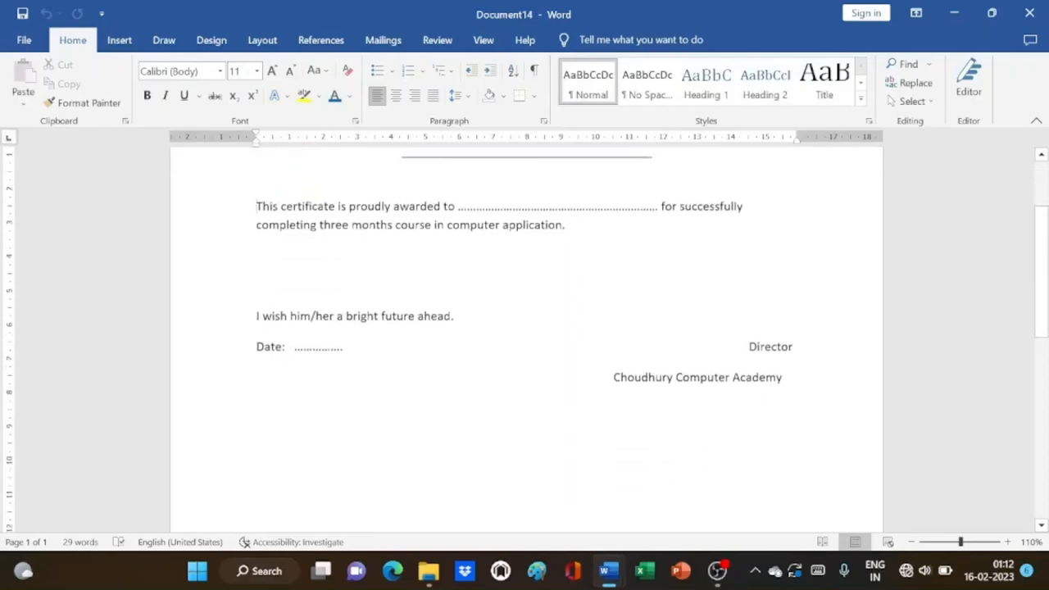
scroll(524, 328, up, 3)
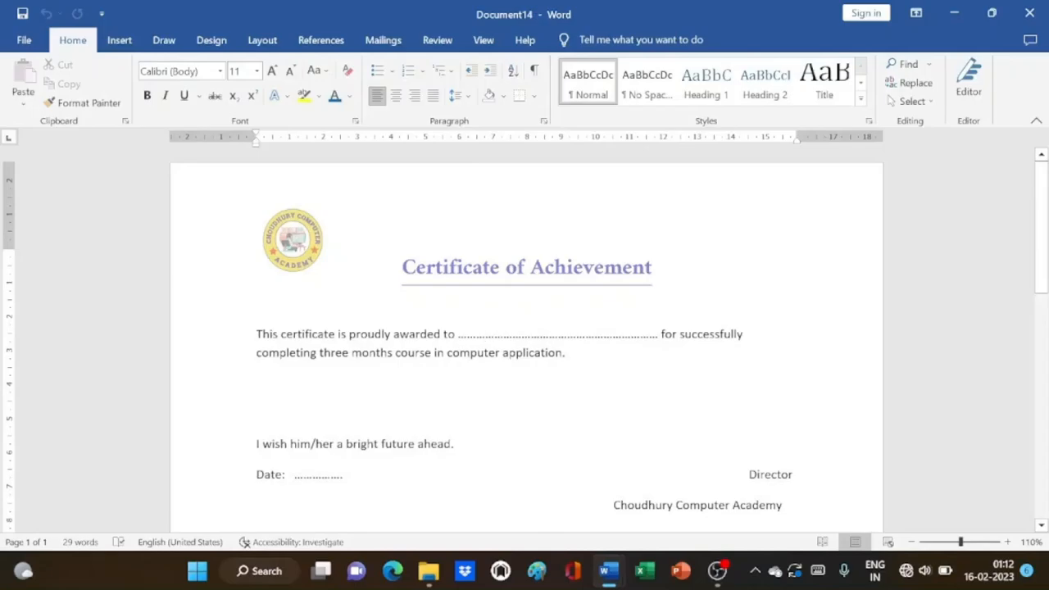
scroll(389, 311, down, 3)
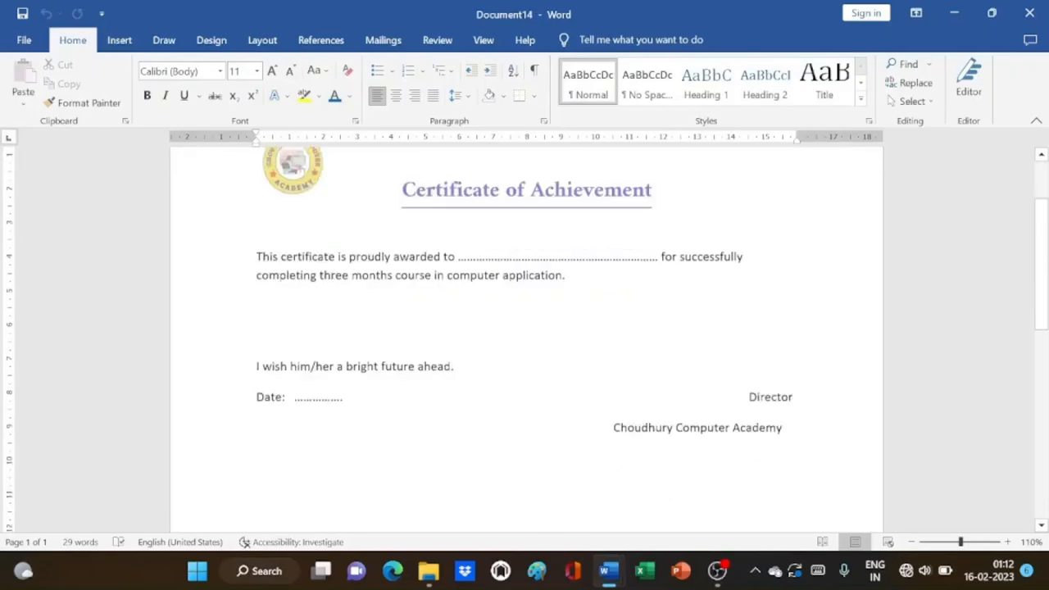
scroll(389, 311, up, 3)
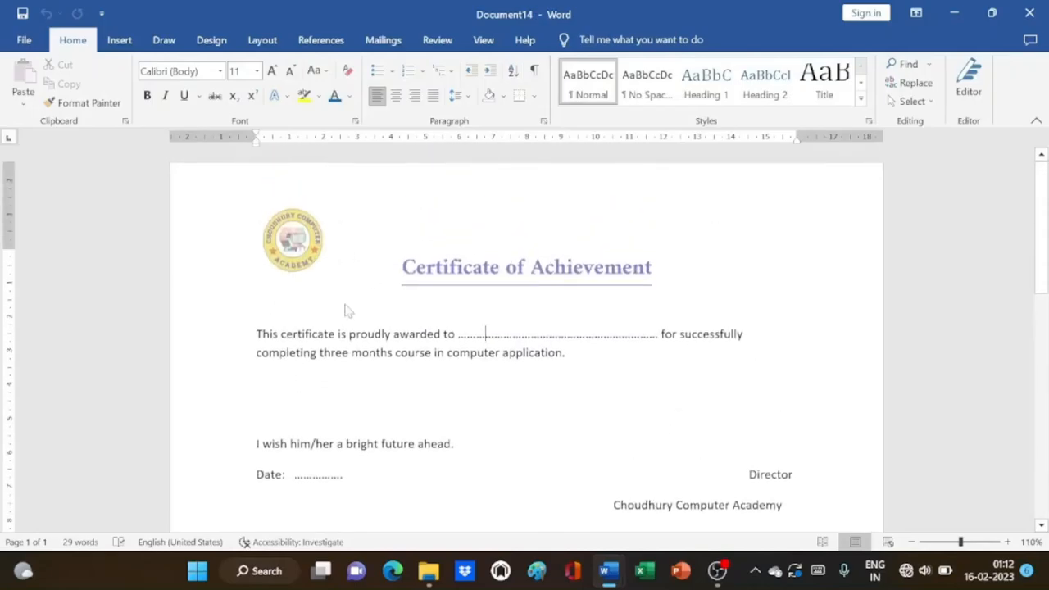